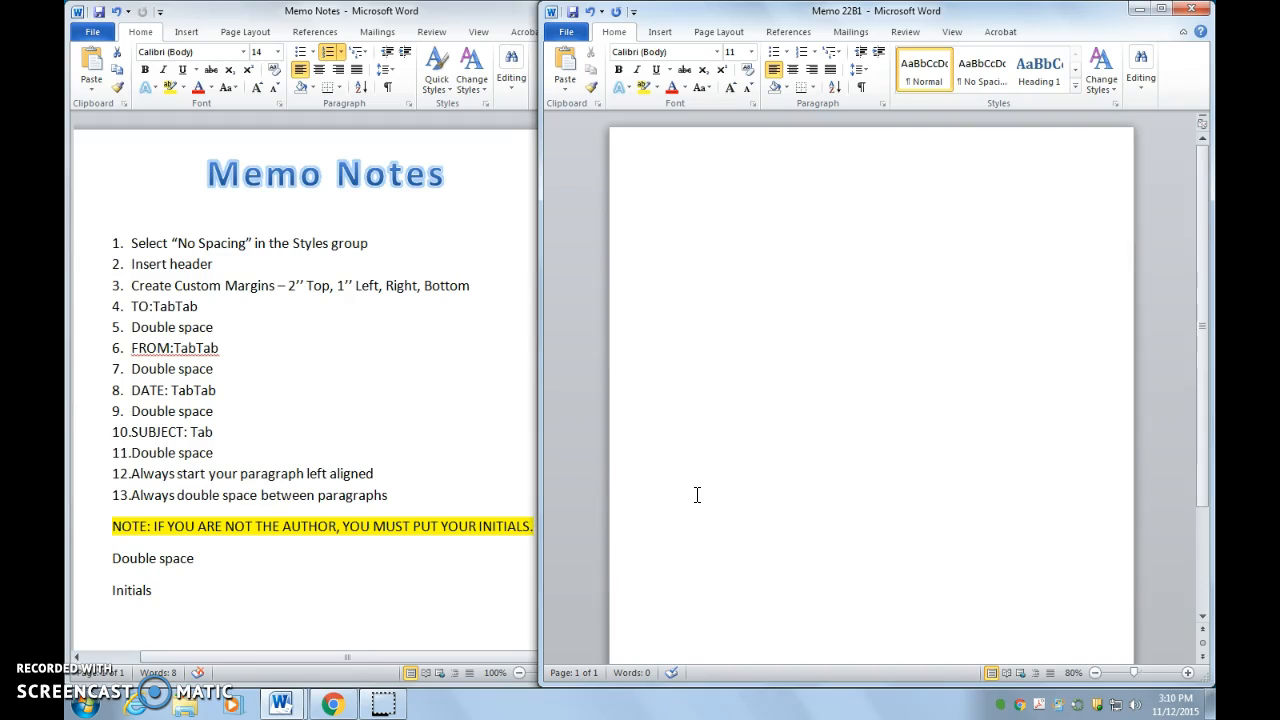
Step: Apply the No Spacing style from the Styles gallery to the blank Memo 22B1 document
triple_click(371, 246)
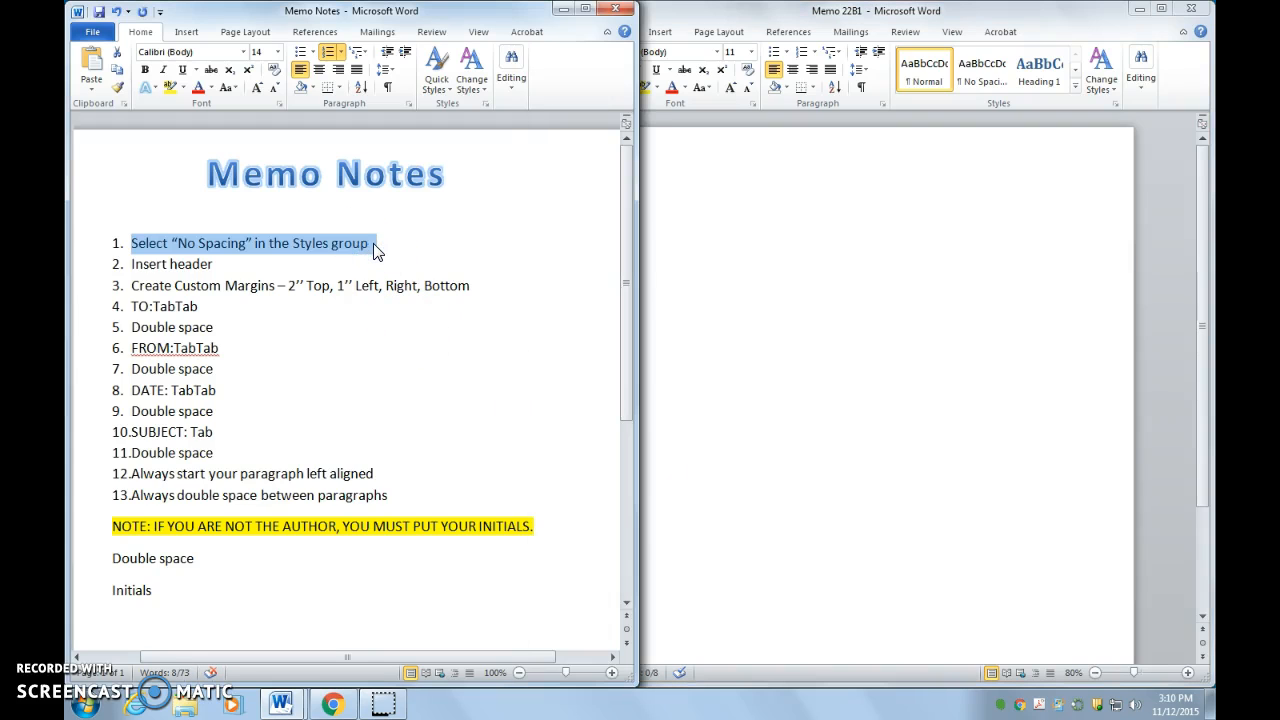
click(1014, 258)
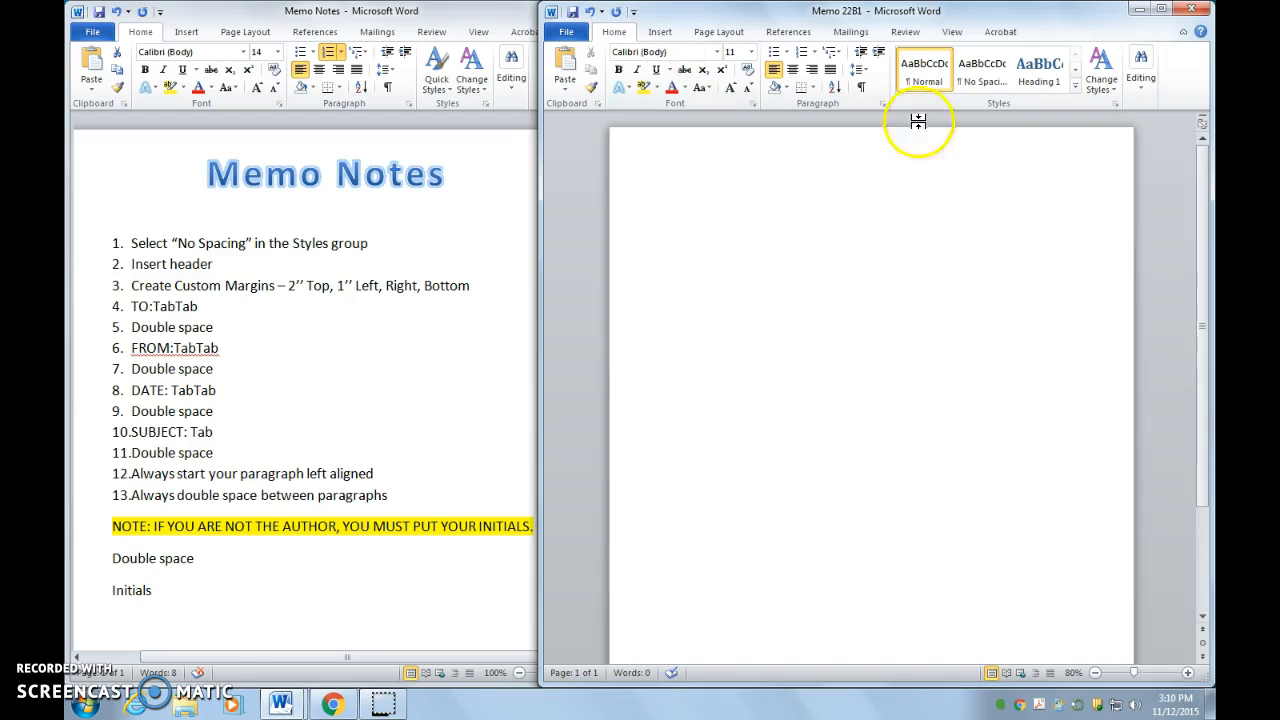
click(981, 88)
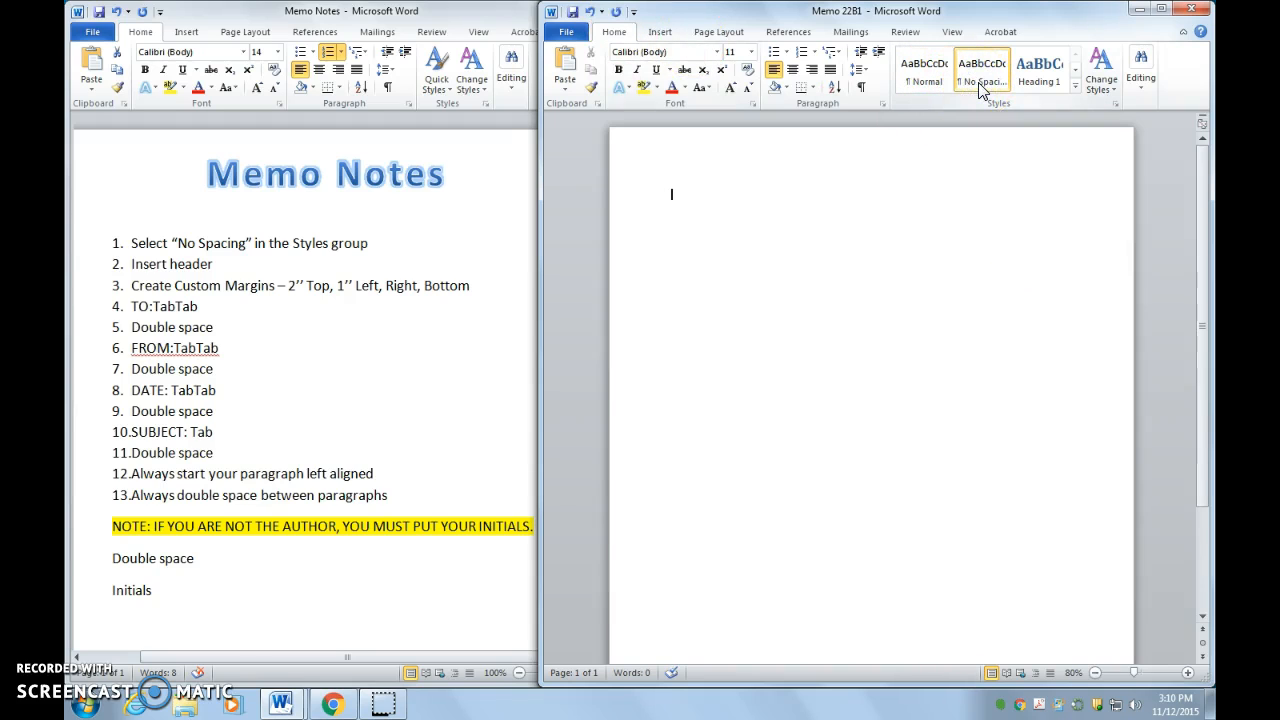
click(187, 274)
drag(221, 266, 137, 268)
click(727, 264)
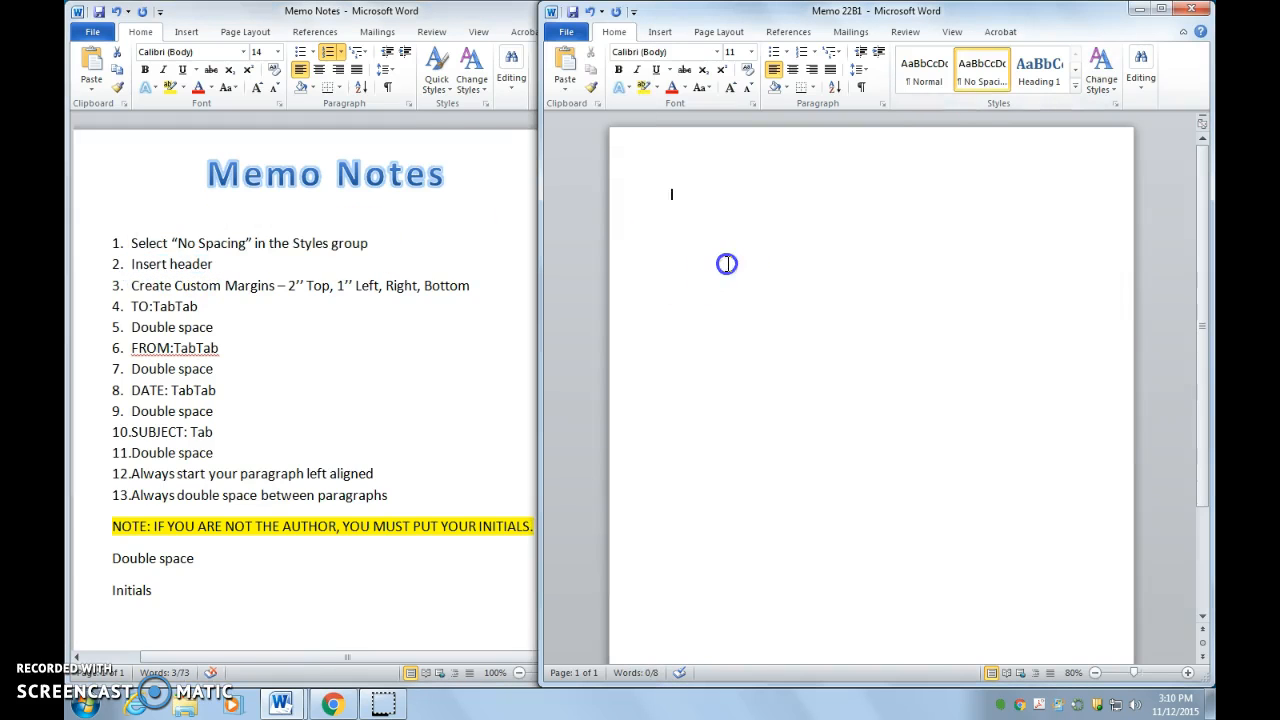
Step: Insert a Blank header containing the author's name, then close header editing
click(661, 34)
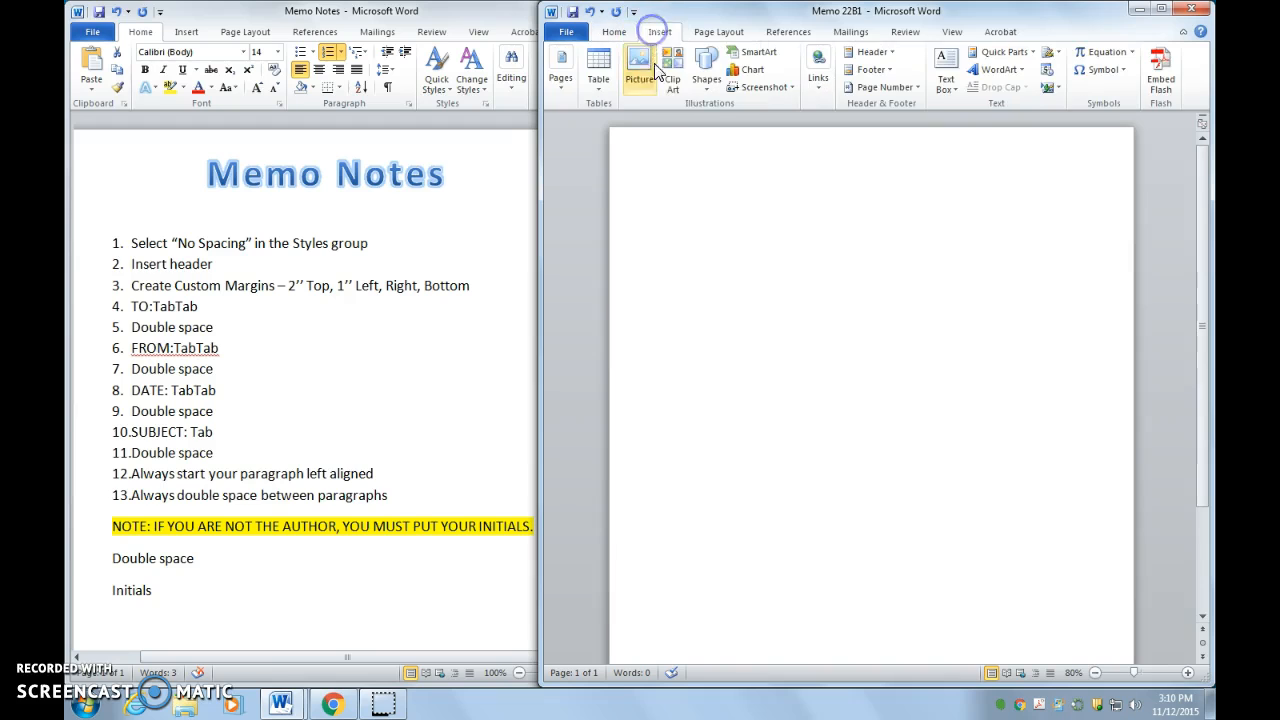
click(874, 53)
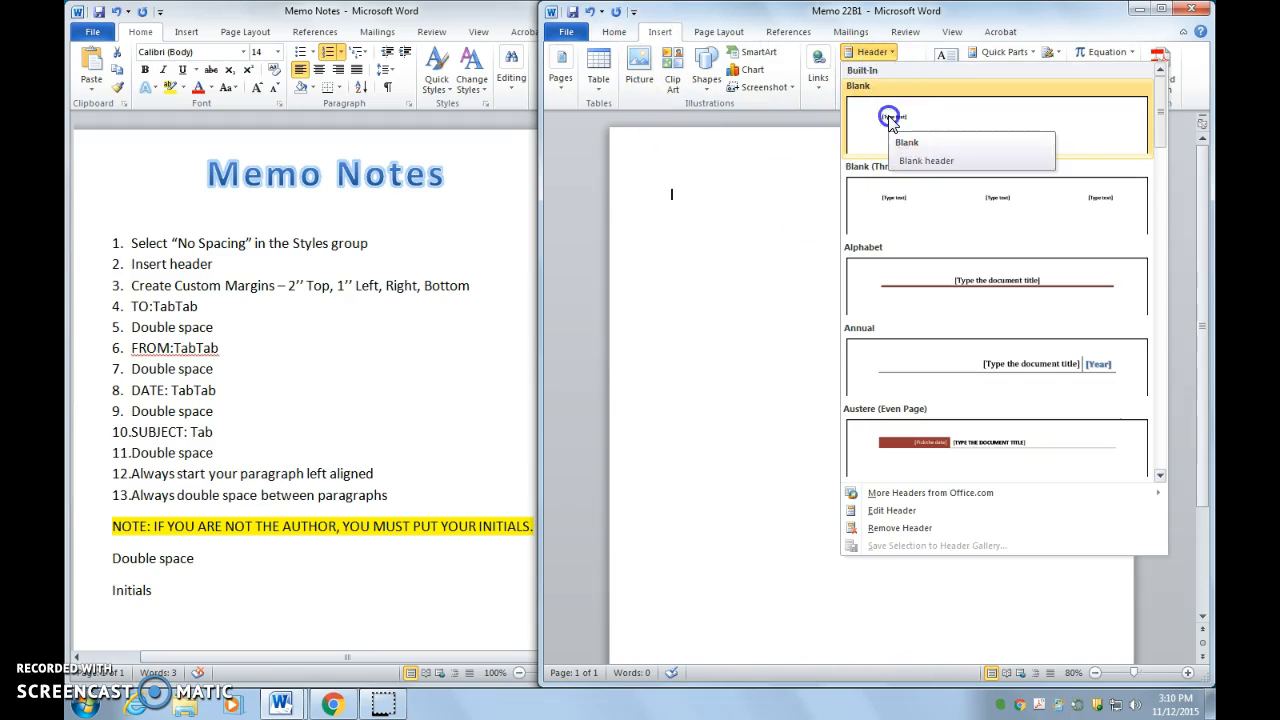
click(890, 120)
text(Mr. Toczynski)
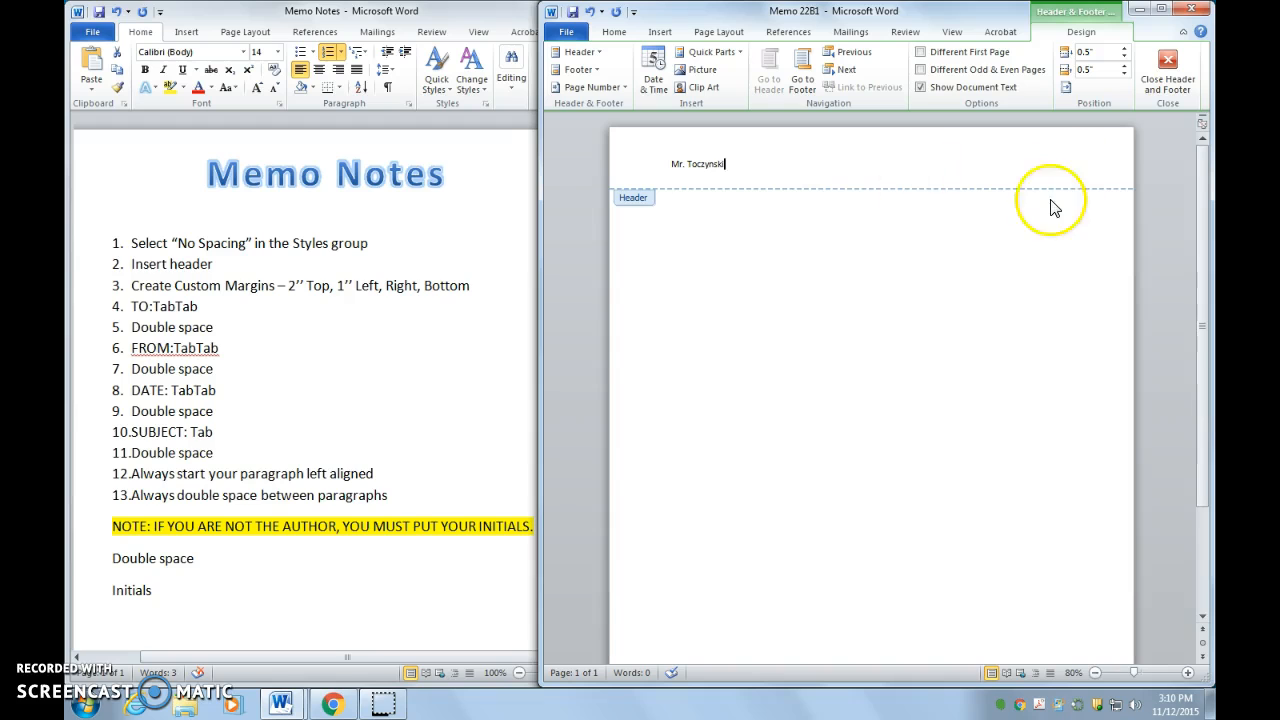
click(1170, 85)
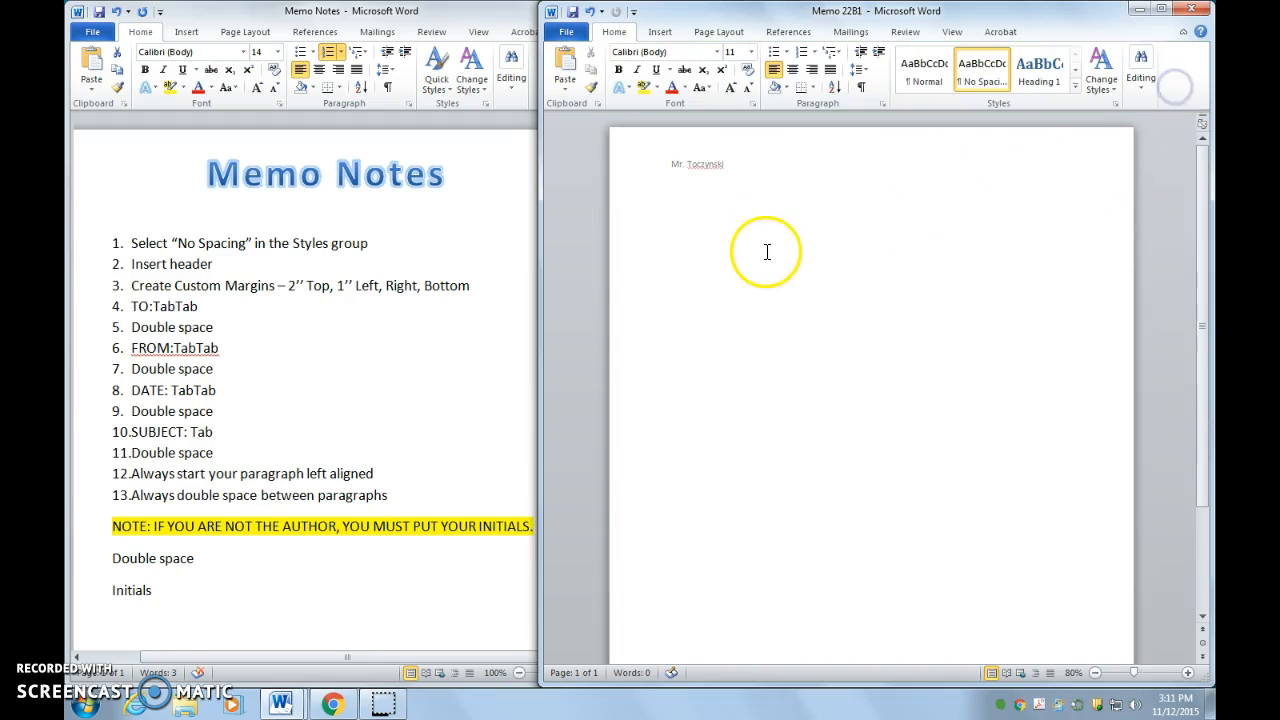
Step: Open the Page Setup dialog through Page Layout > Margins > Custom Margins
click(315, 283)
drag(470, 287, 137, 306)
click(436, 312)
drag(477, 289, 131, 285)
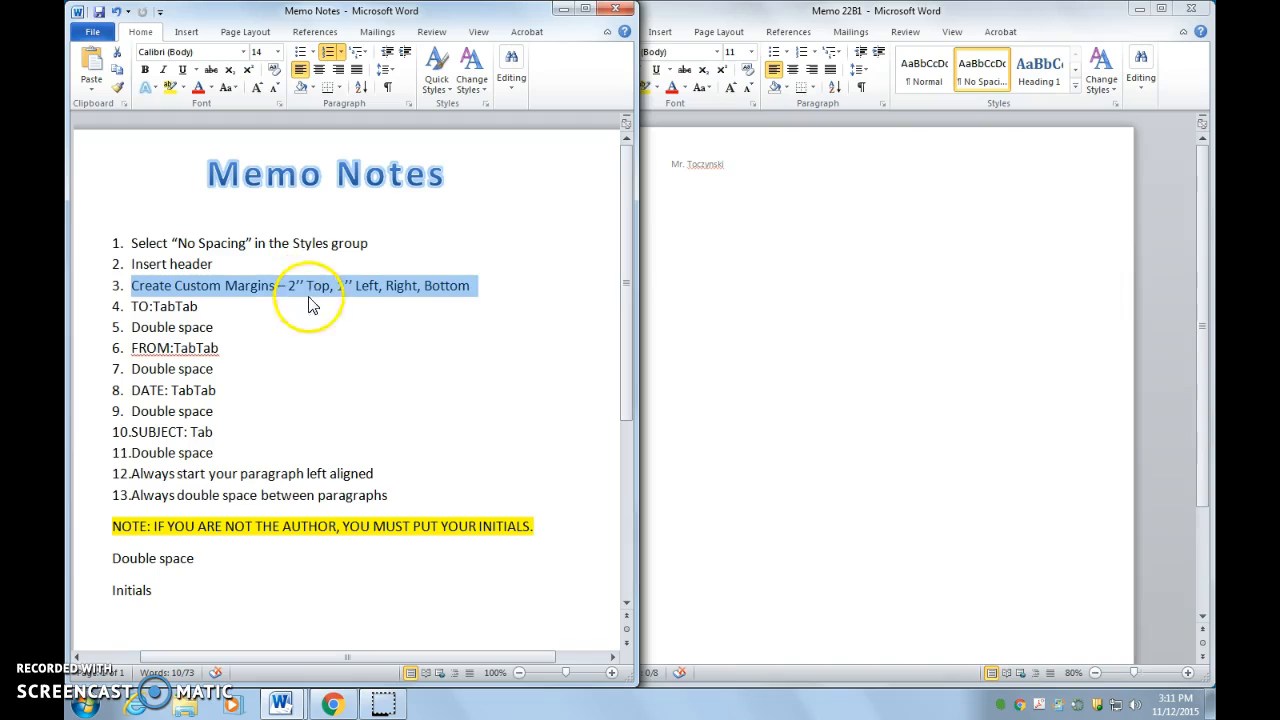
click(724, 240)
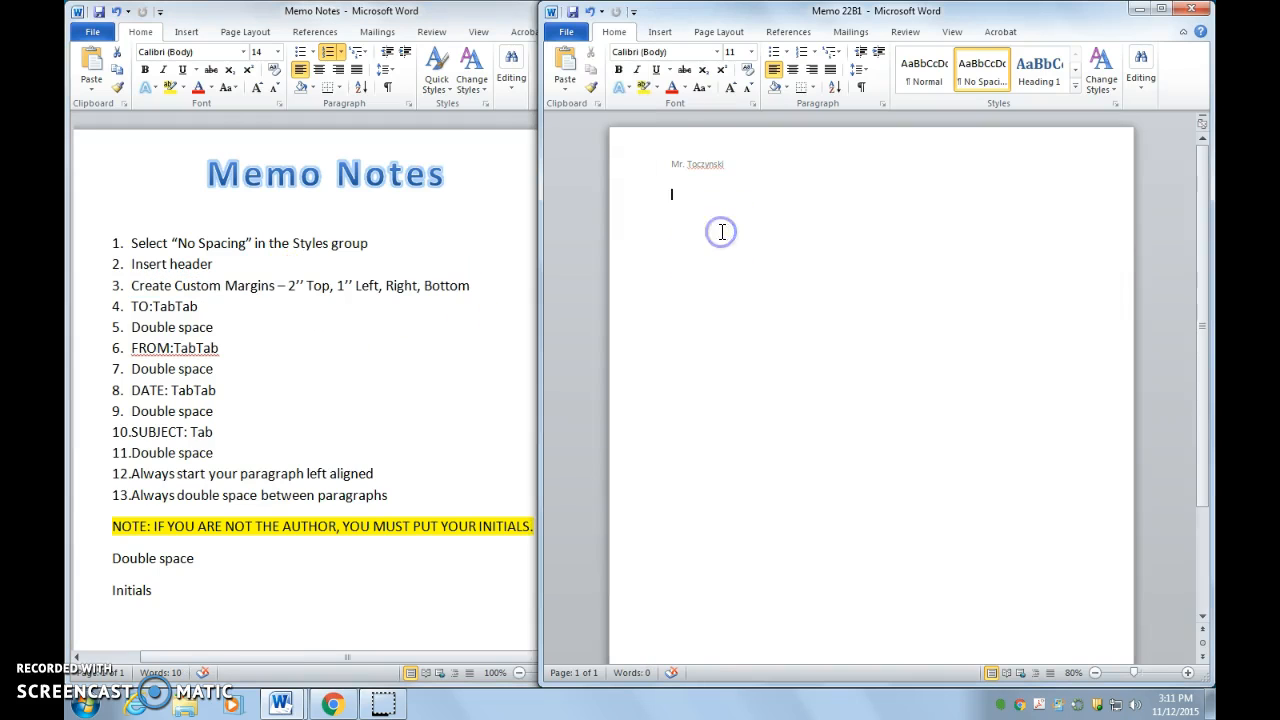
click(717, 36)
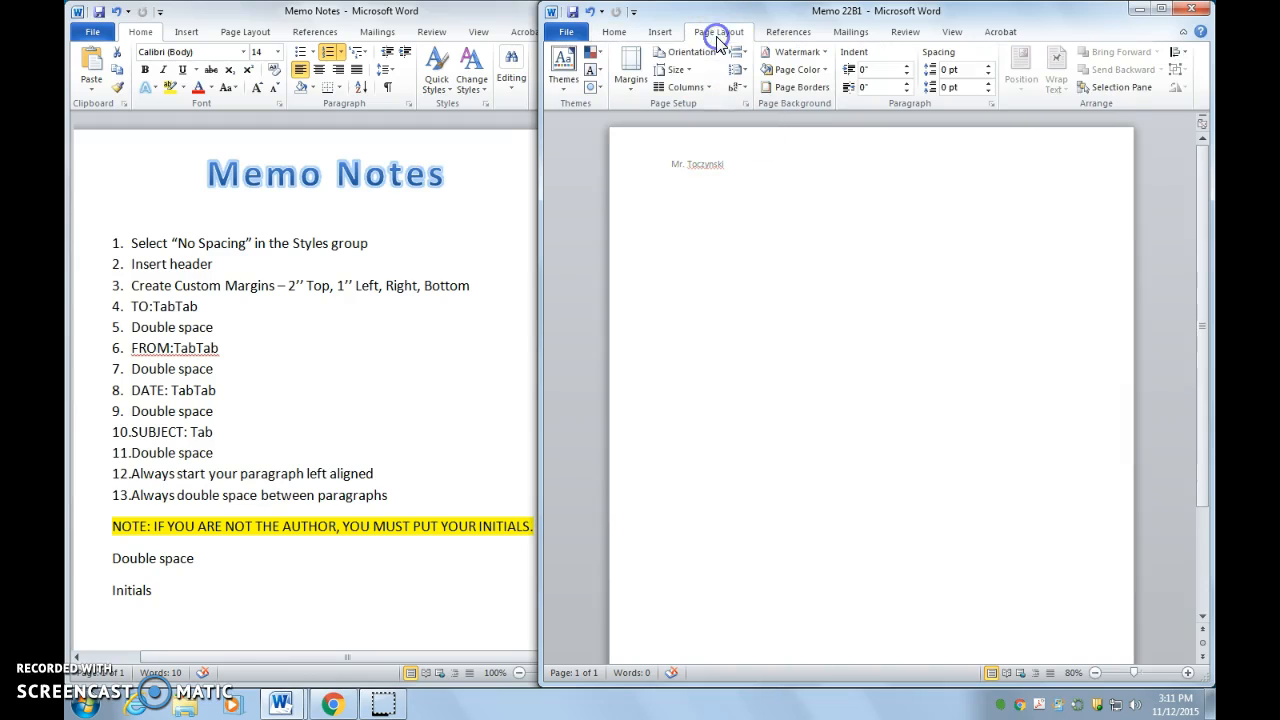
click(634, 88)
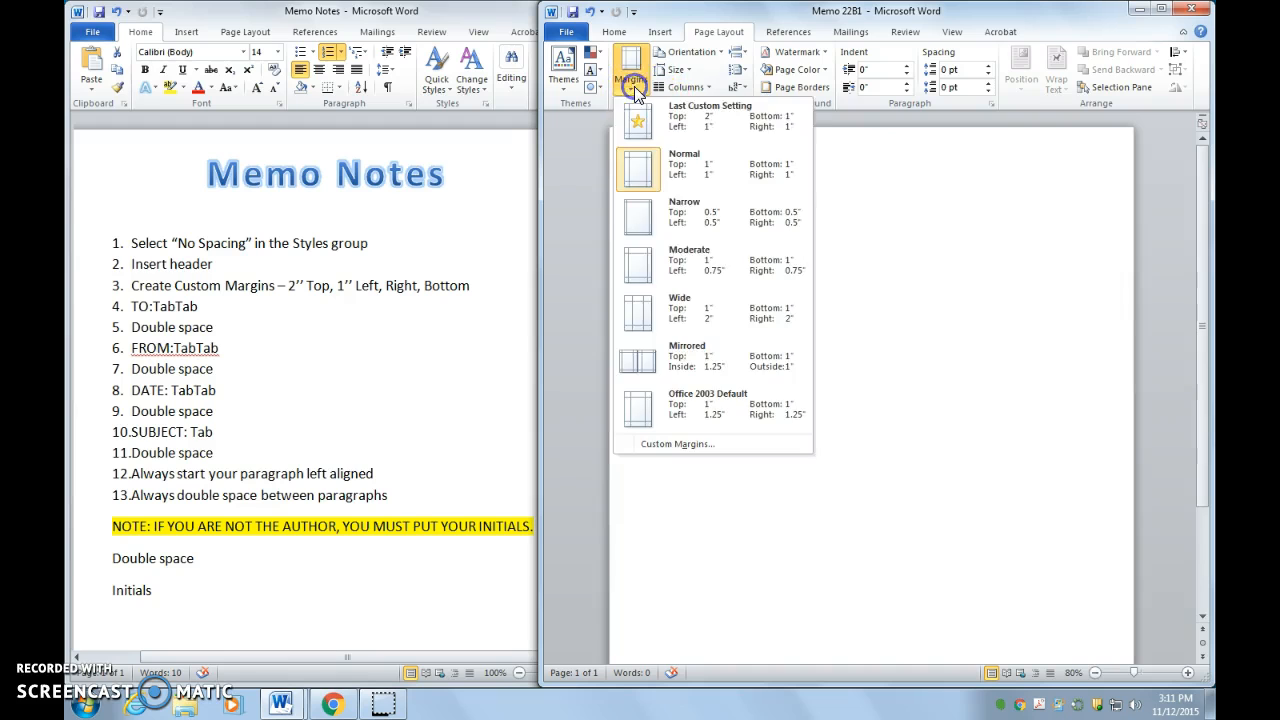
click(676, 443)
Step: Set the top margin to 2" with left, right and bottom at 1" and apply
click(844, 188)
click(844, 188)
click(844, 188)
click(844, 188)
click(844, 188)
click(844, 188)
click(844, 188)
click(844, 188)
click(844, 188)
click(844, 188)
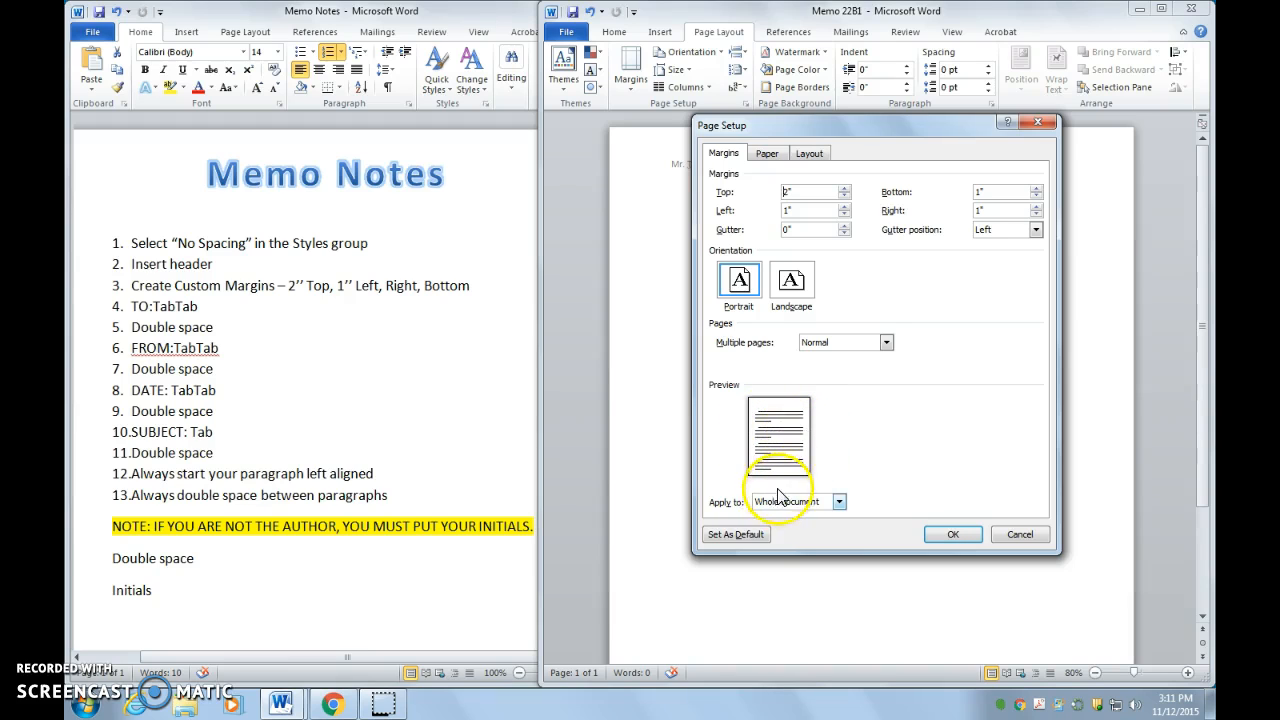
click(845, 206)
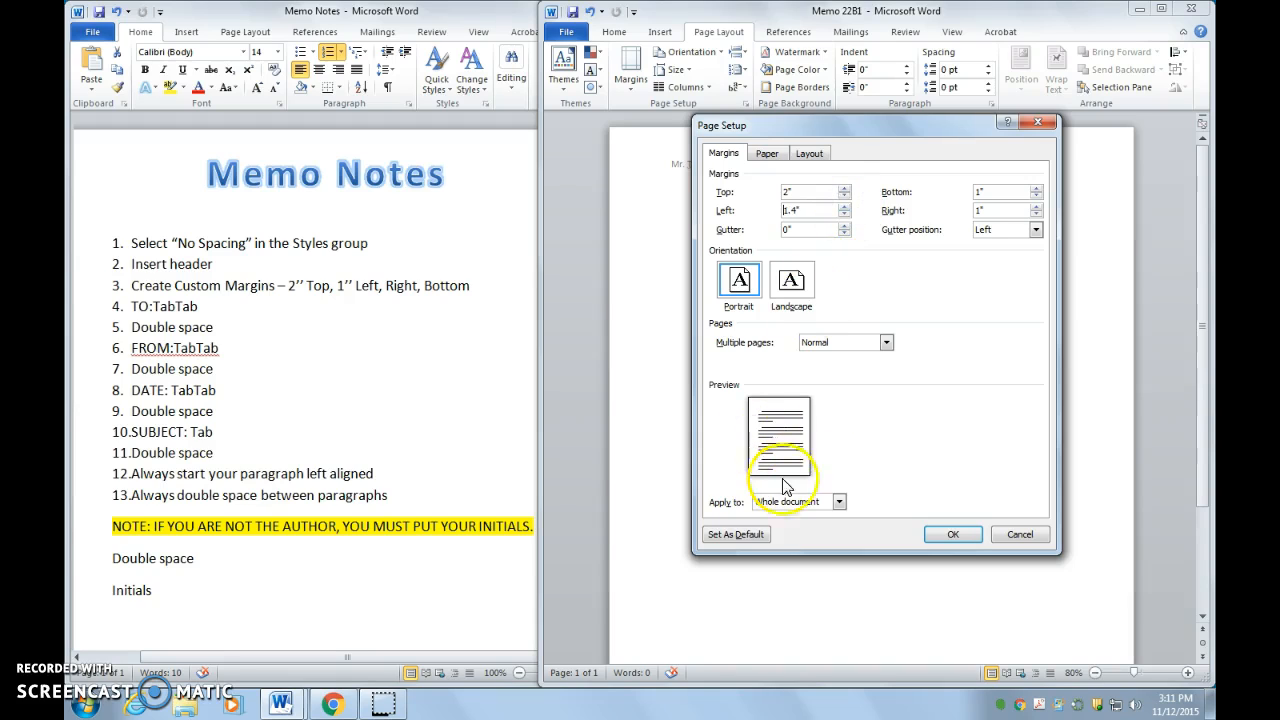
click(845, 207)
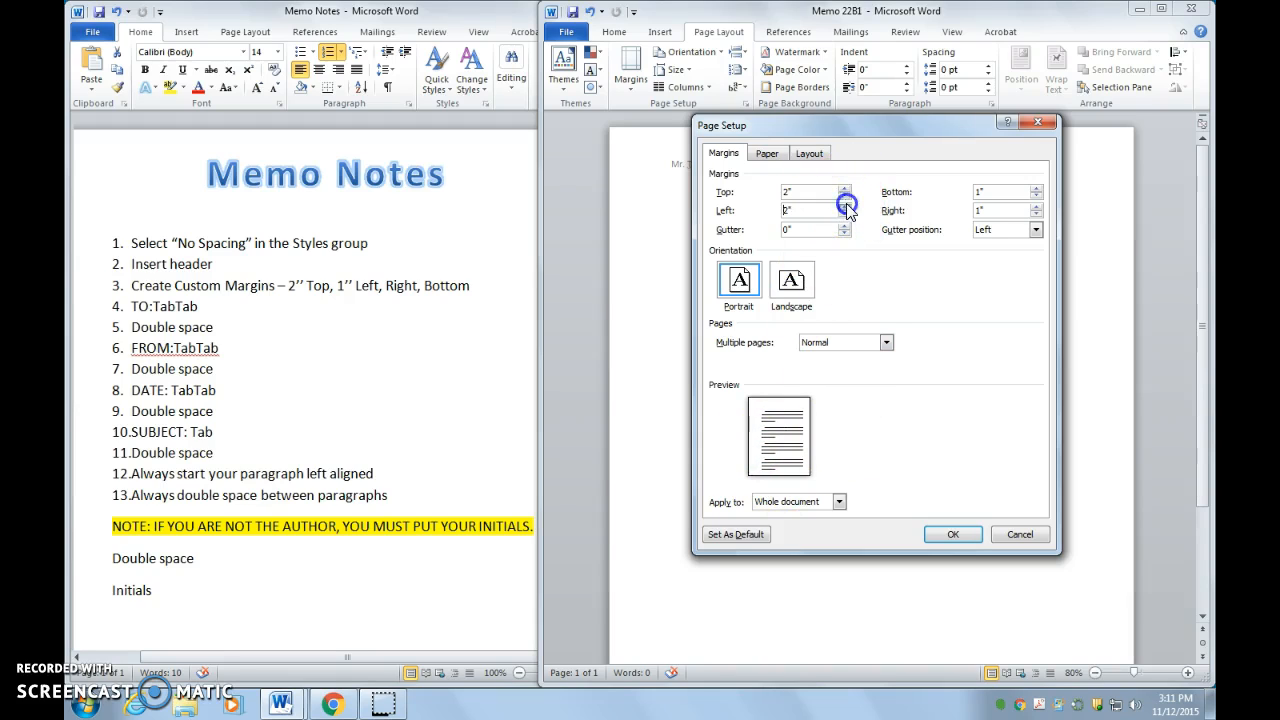
click(845, 214)
click(845, 214)
click(843, 214)
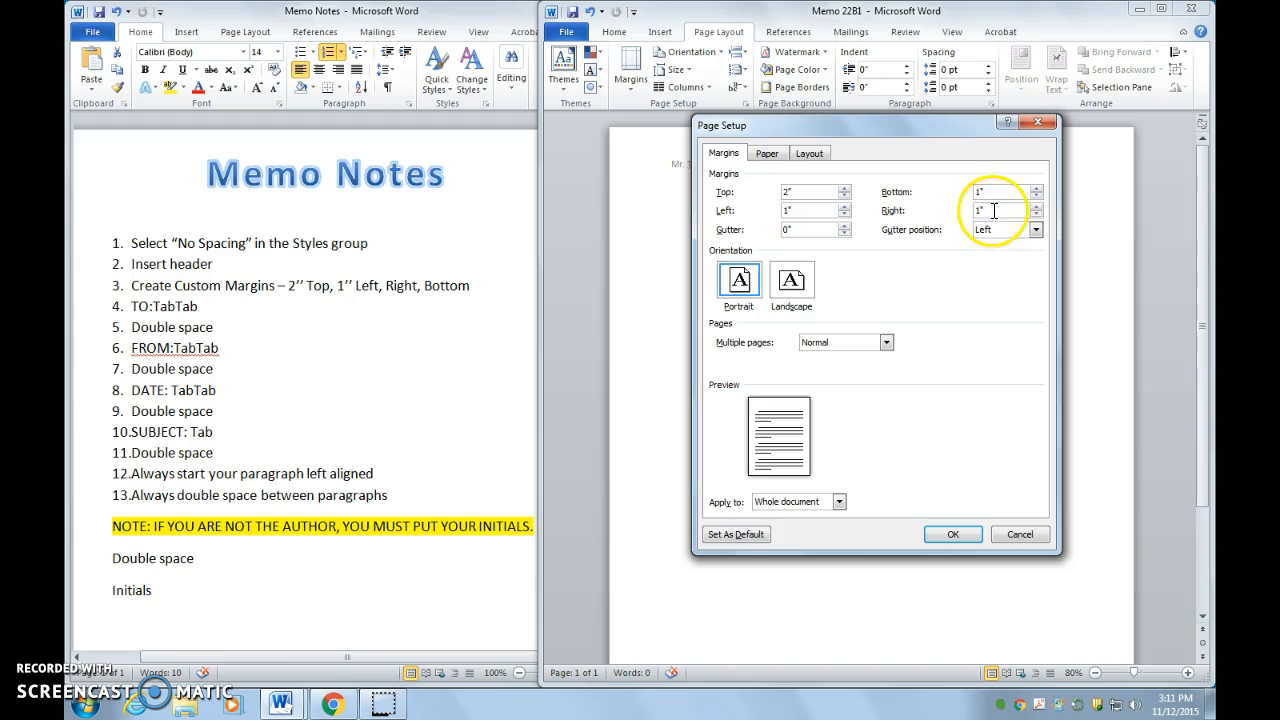
click(954, 535)
click(203, 307)
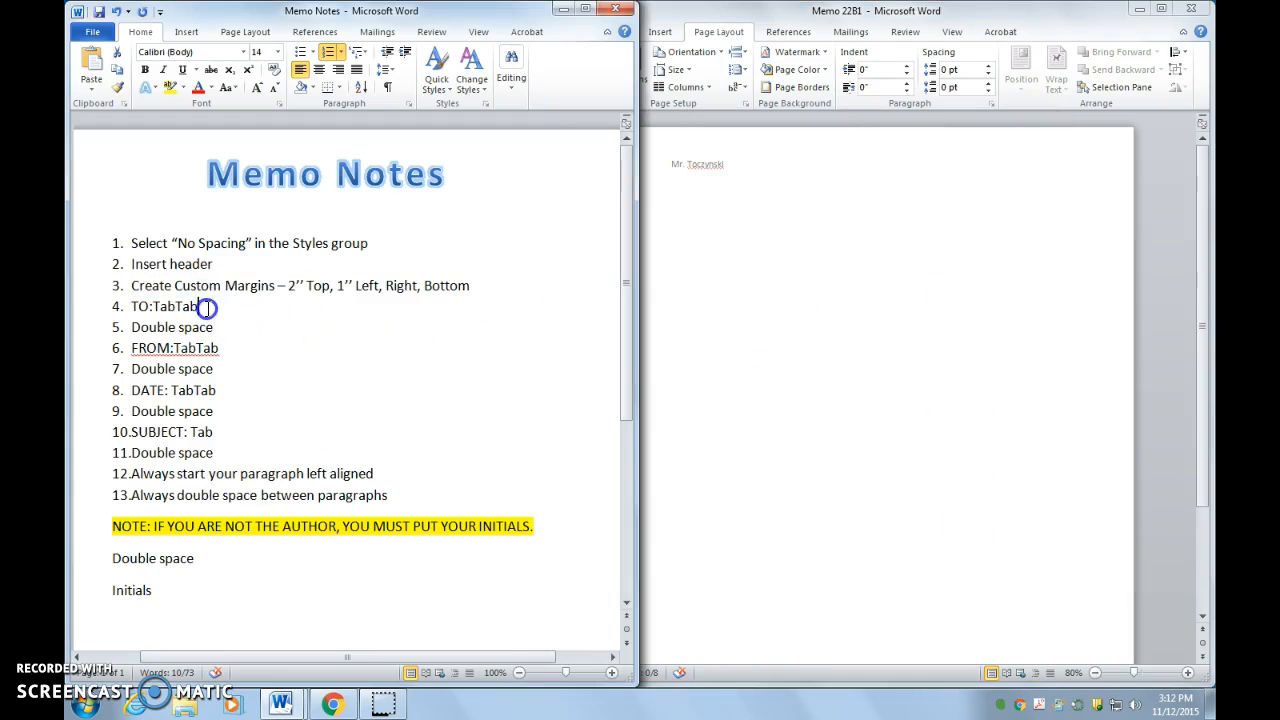
Step: Type the TO label, tab over, and enter 'Foreign Language Teachers' in the memo body
drag(205, 307, 120, 307)
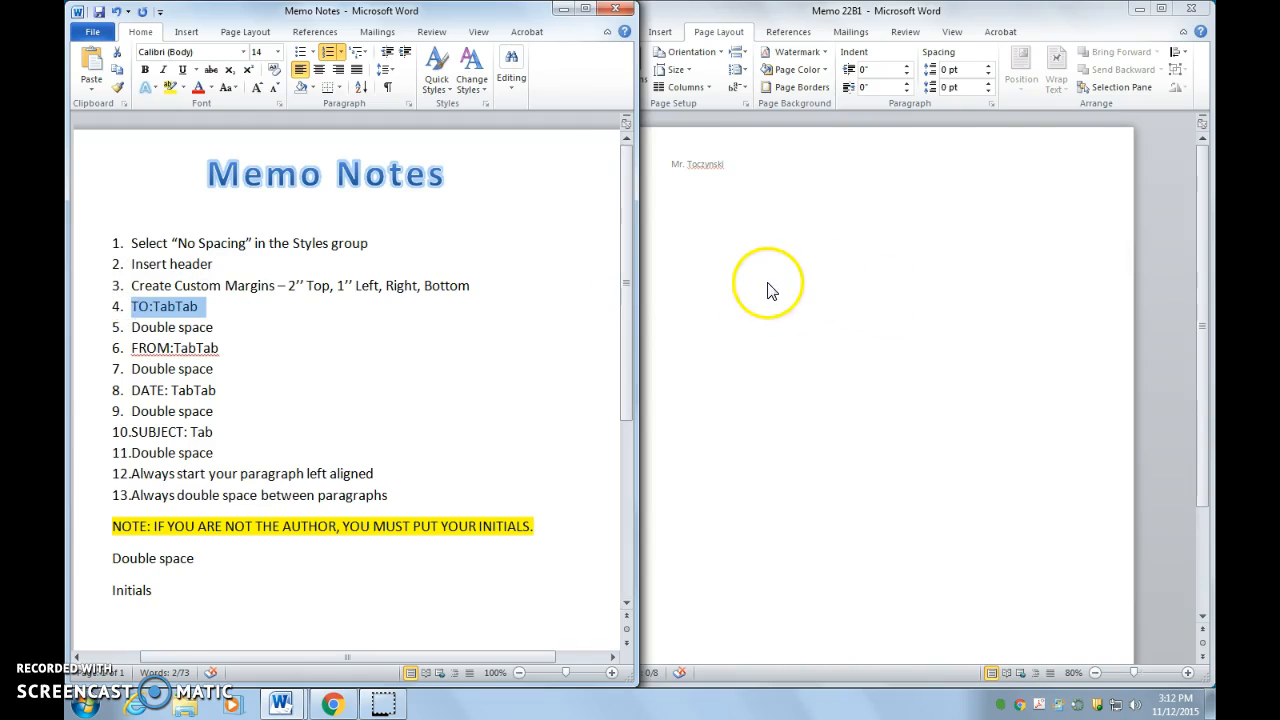
click(735, 272)
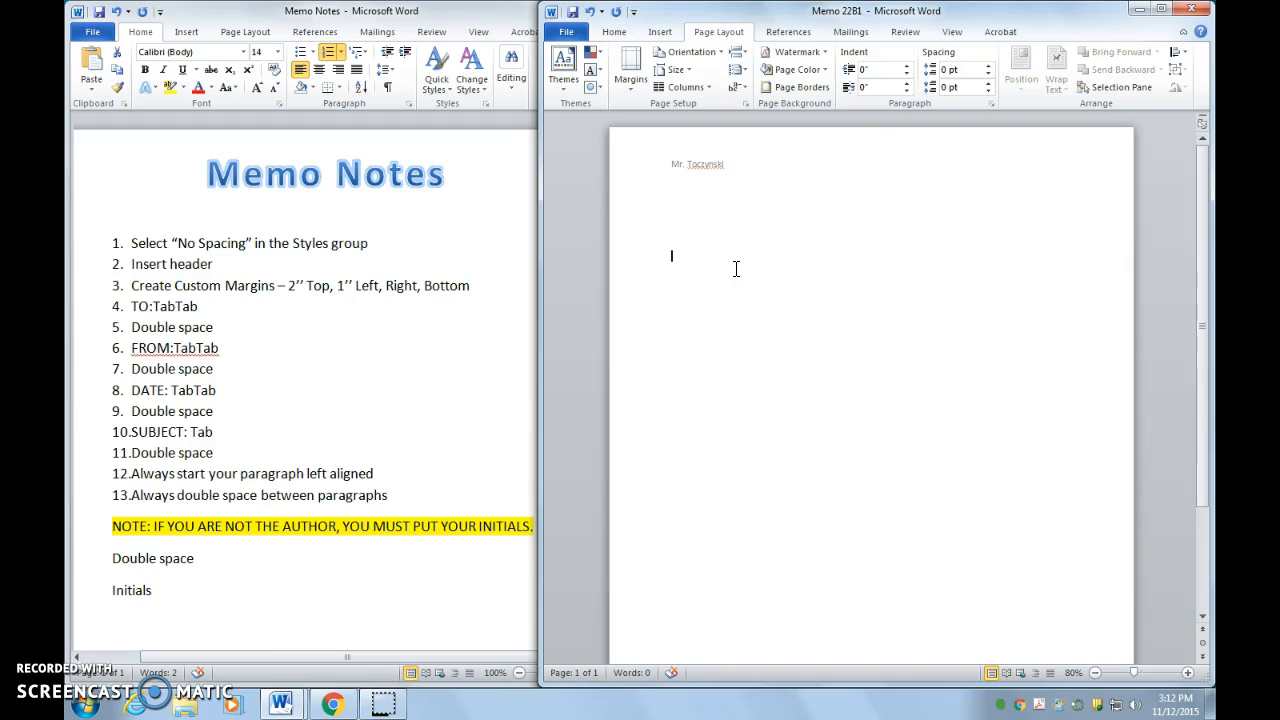
text(TO:)
click(176, 307)
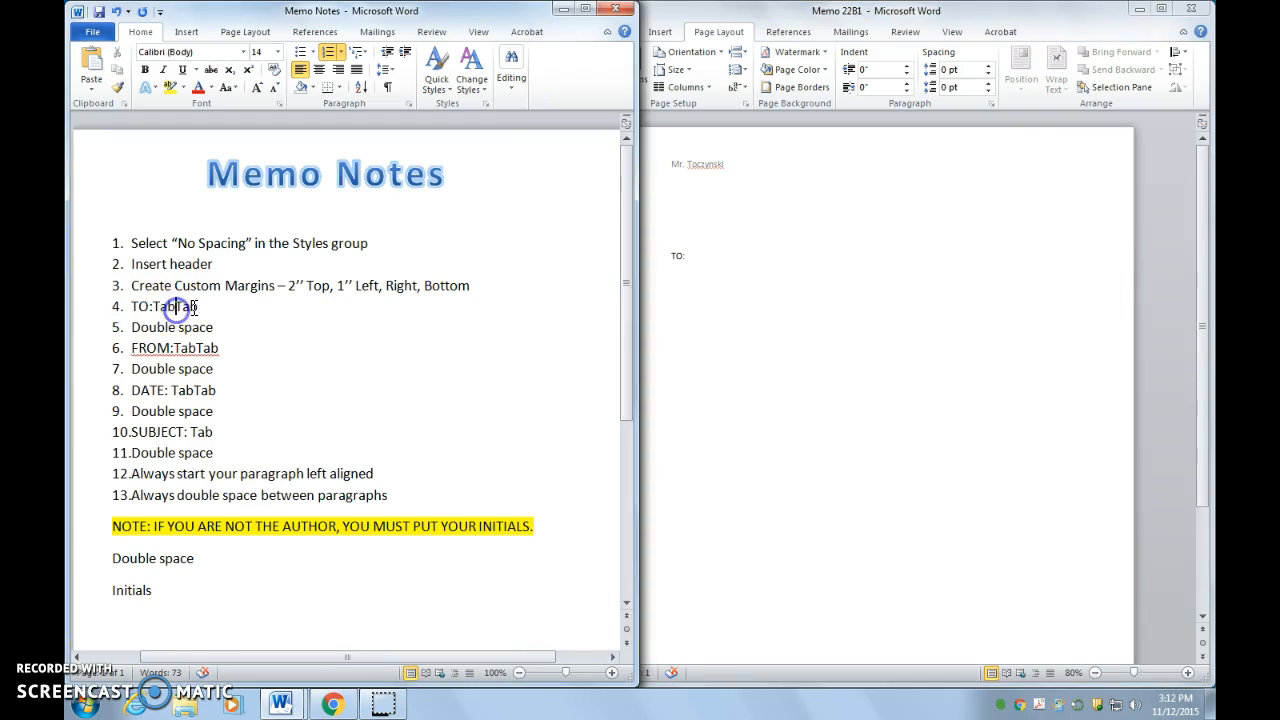
click(749, 250)
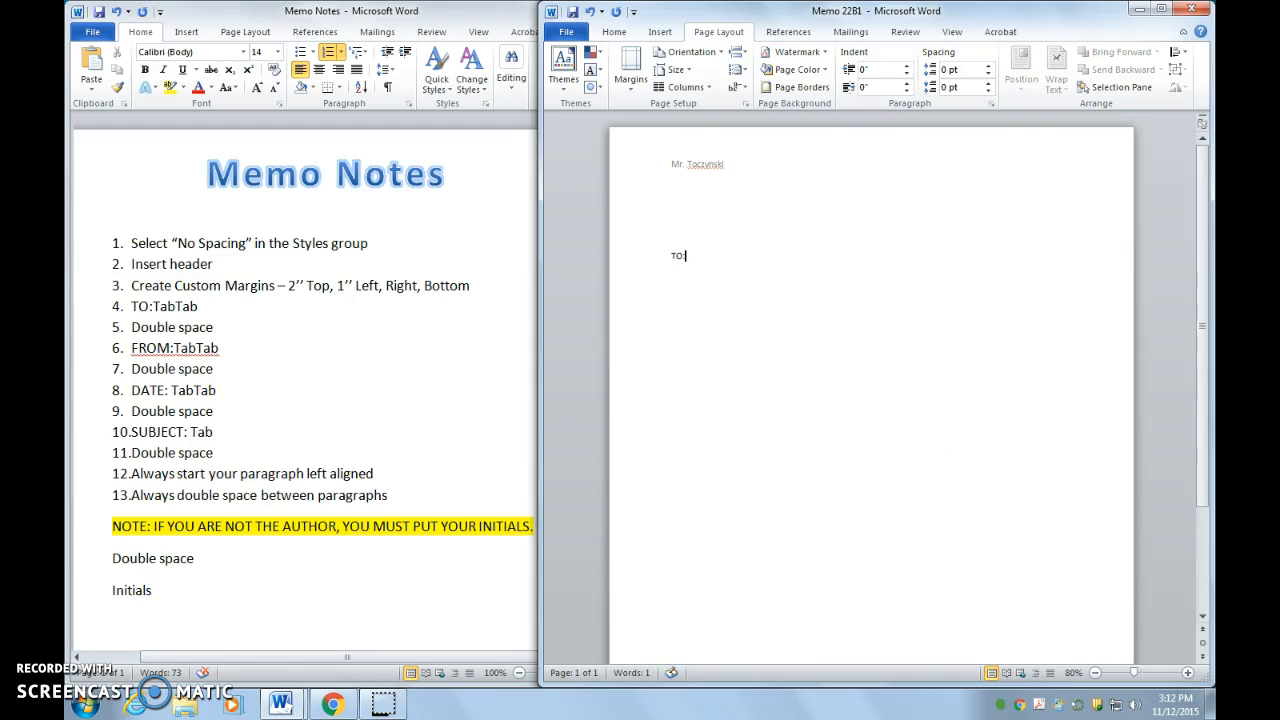
click(1187, 673)
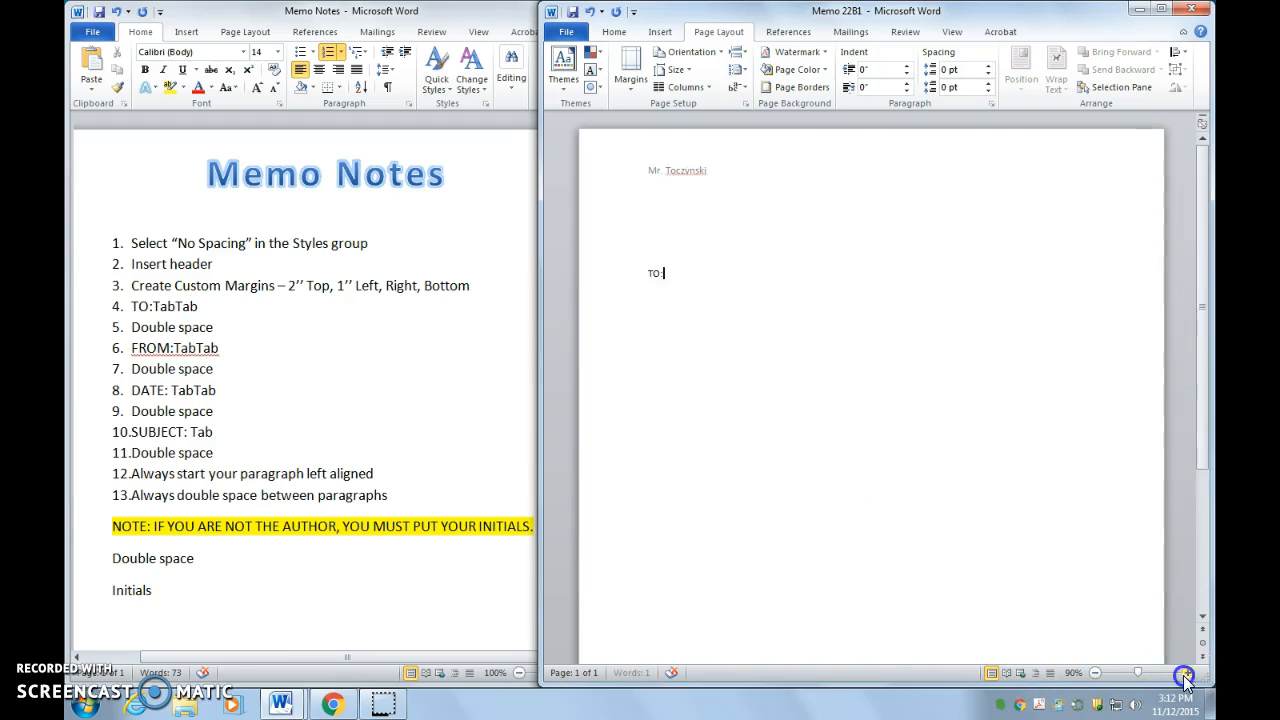
click(1187, 673)
click(745, 434)
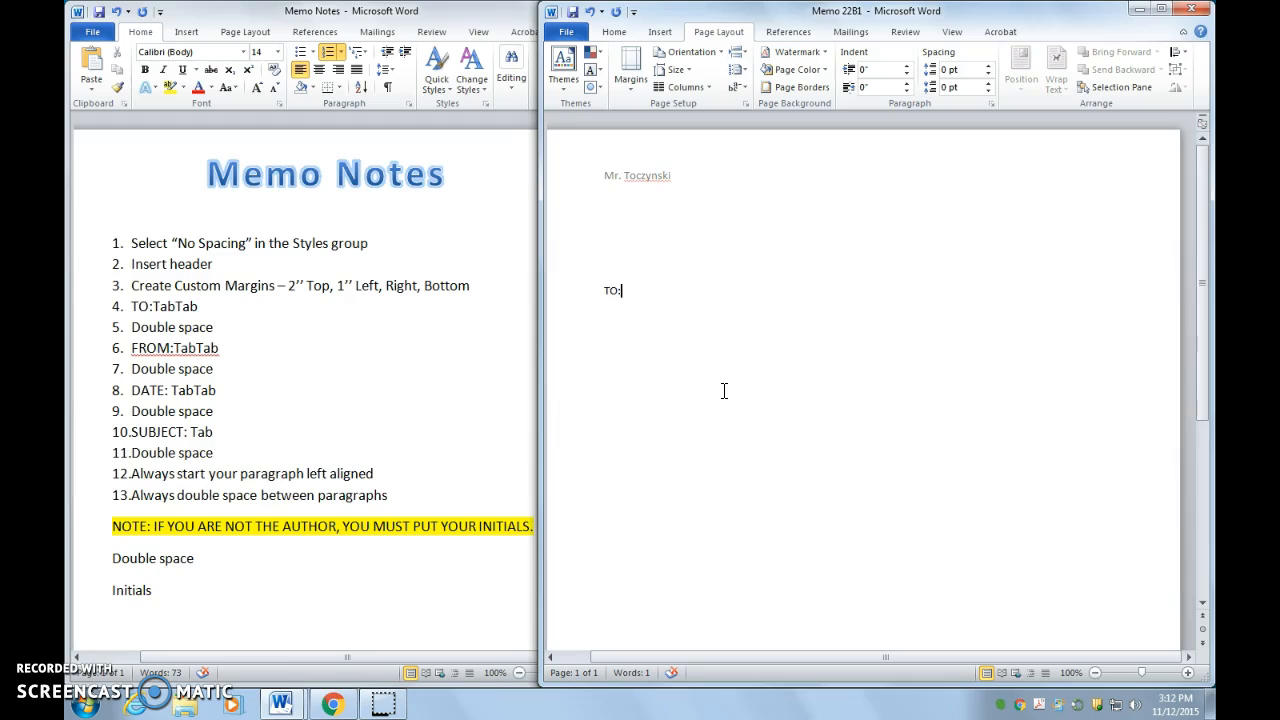
key(Tab)
text(Foreign Language Teachers)
Step: Leave a blank line below the TO line
click(210, 327)
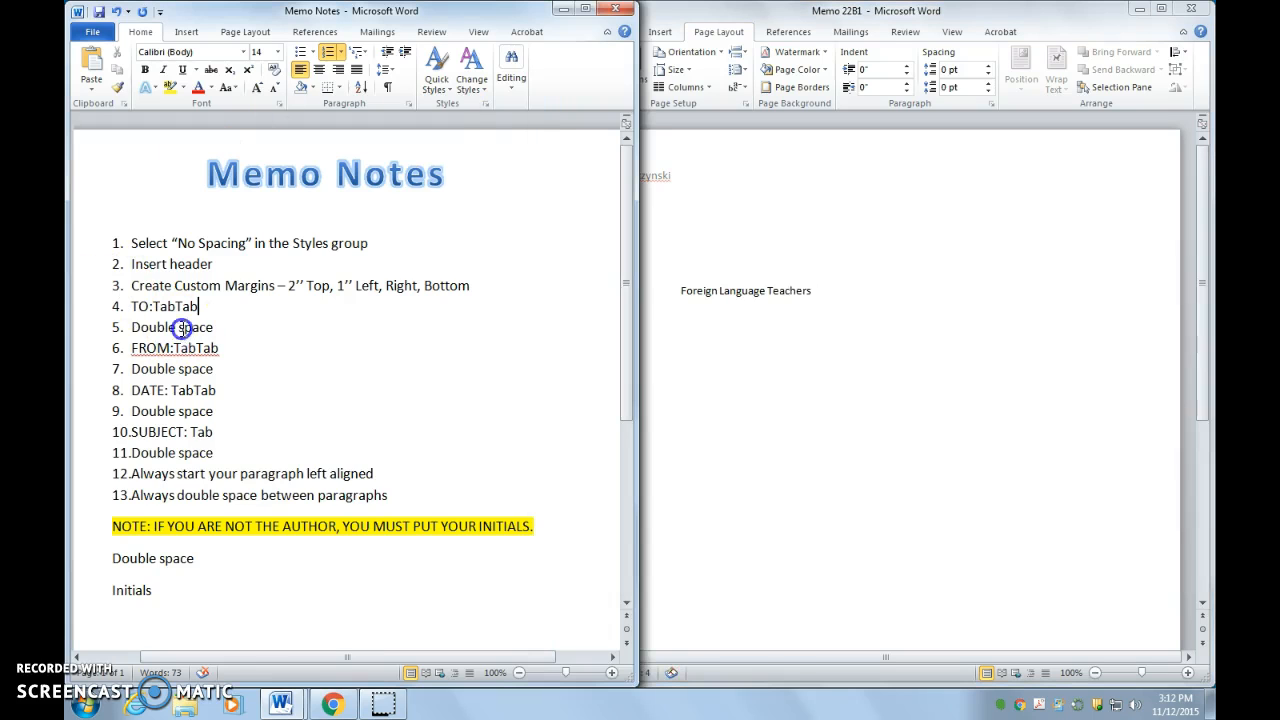
drag(210, 327, 133, 327)
click(842, 298)
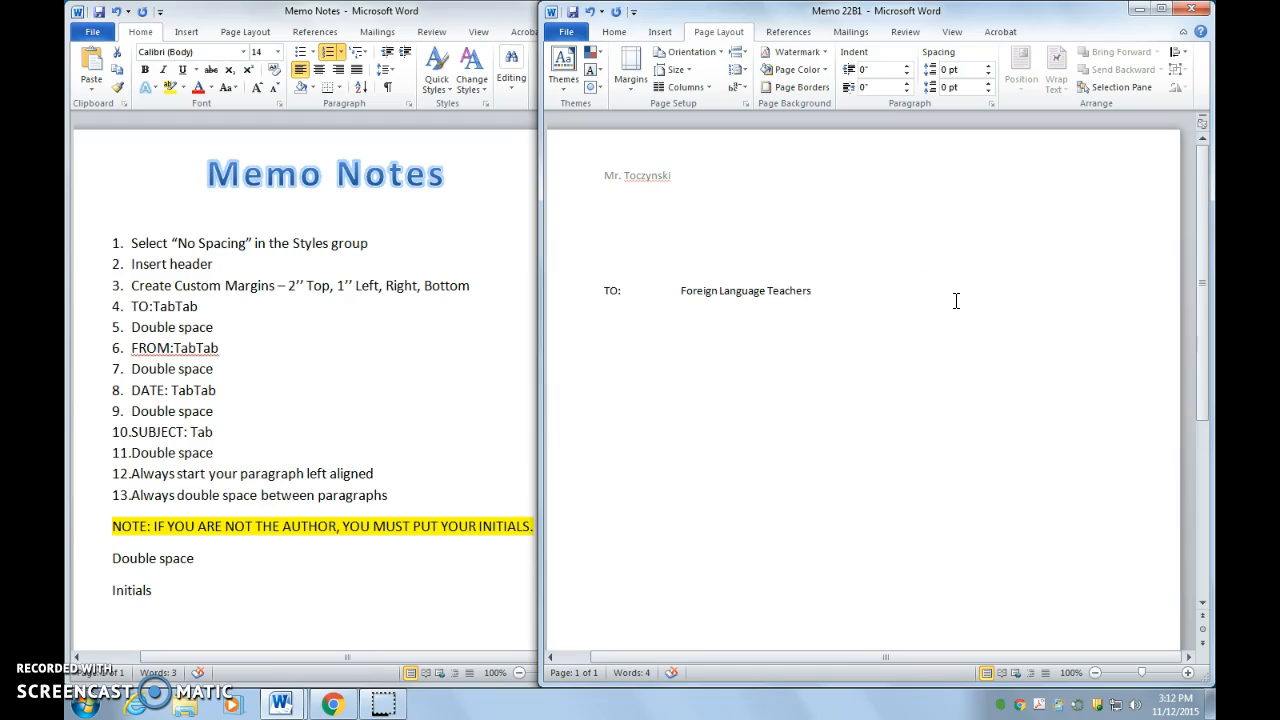
key(Return)
Step: Type 'FROM:' followed by the sender's name on the line below TO
click(207, 414)
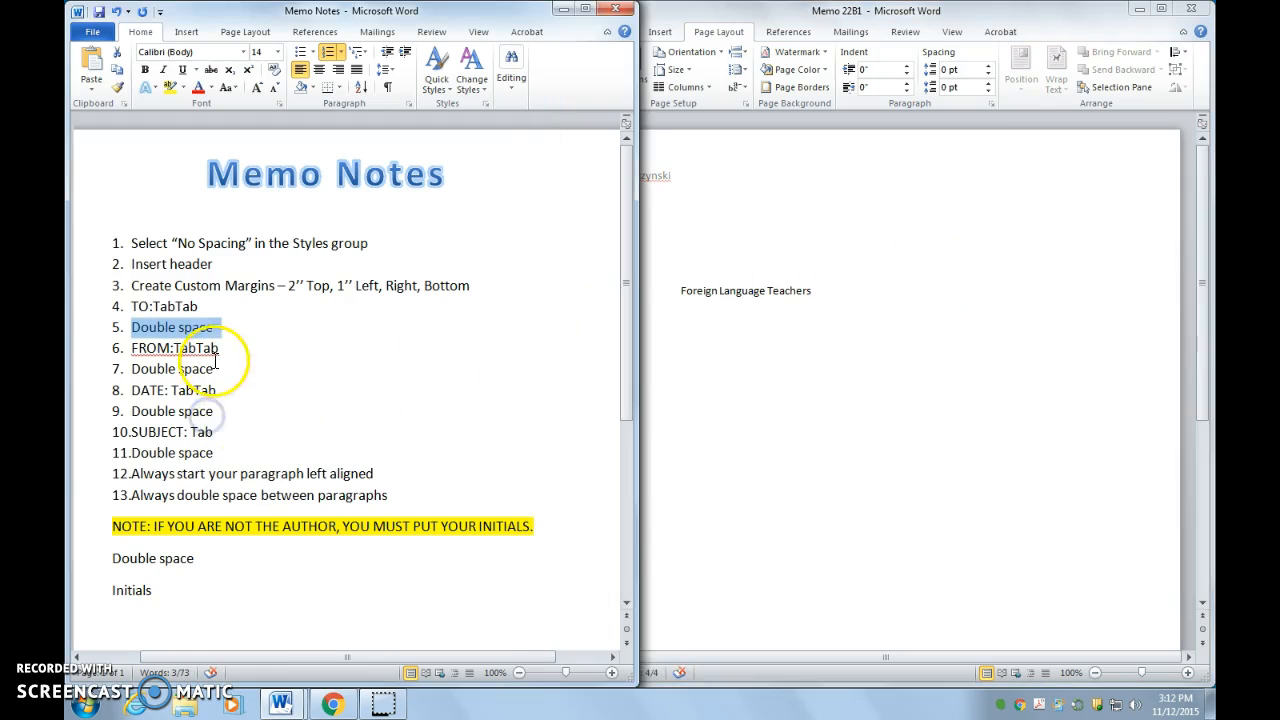
drag(226, 350, 142, 354)
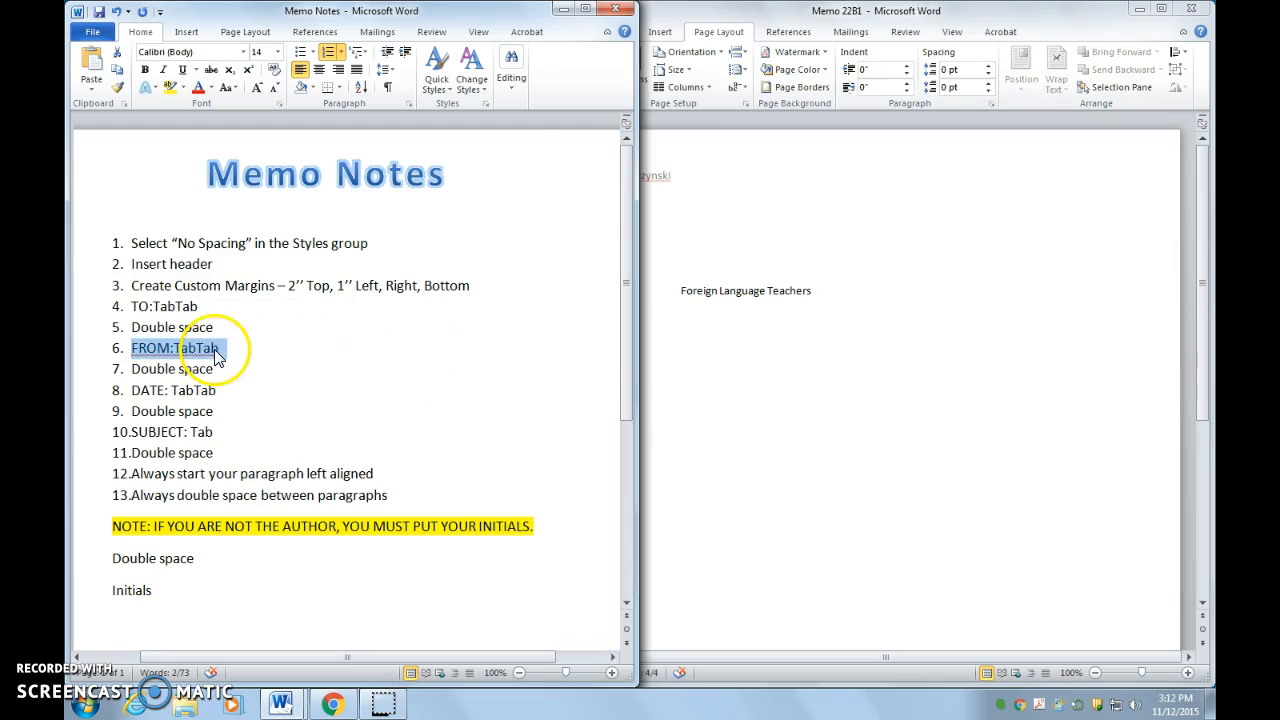
click(662, 321)
text(FROM:)
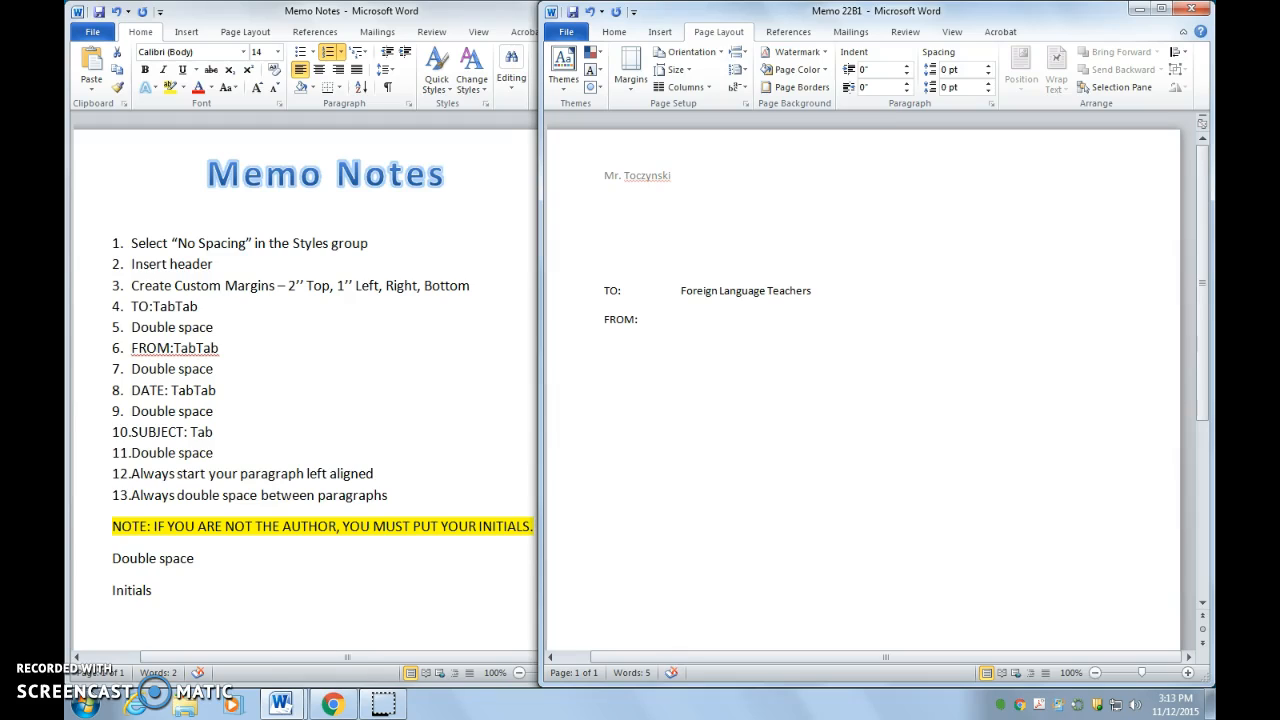
double_click(282, 344)
click(213, 368)
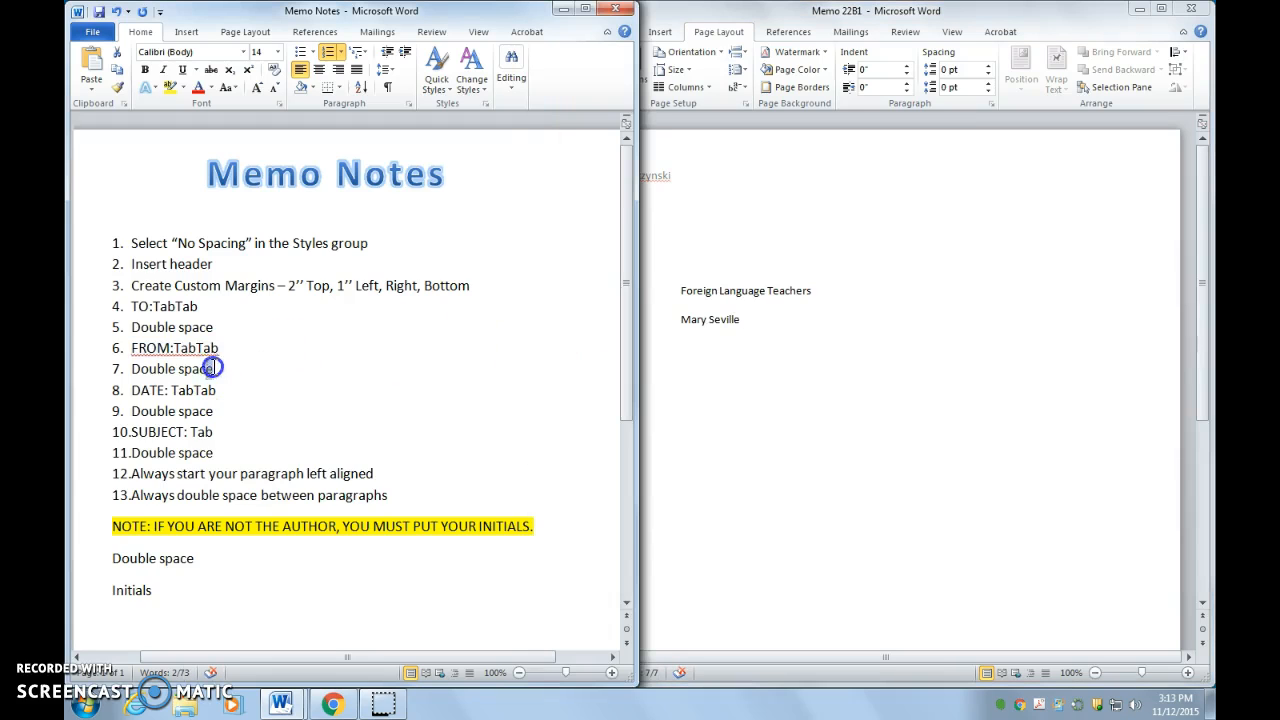
drag(213, 368, 131, 368)
click(715, 340)
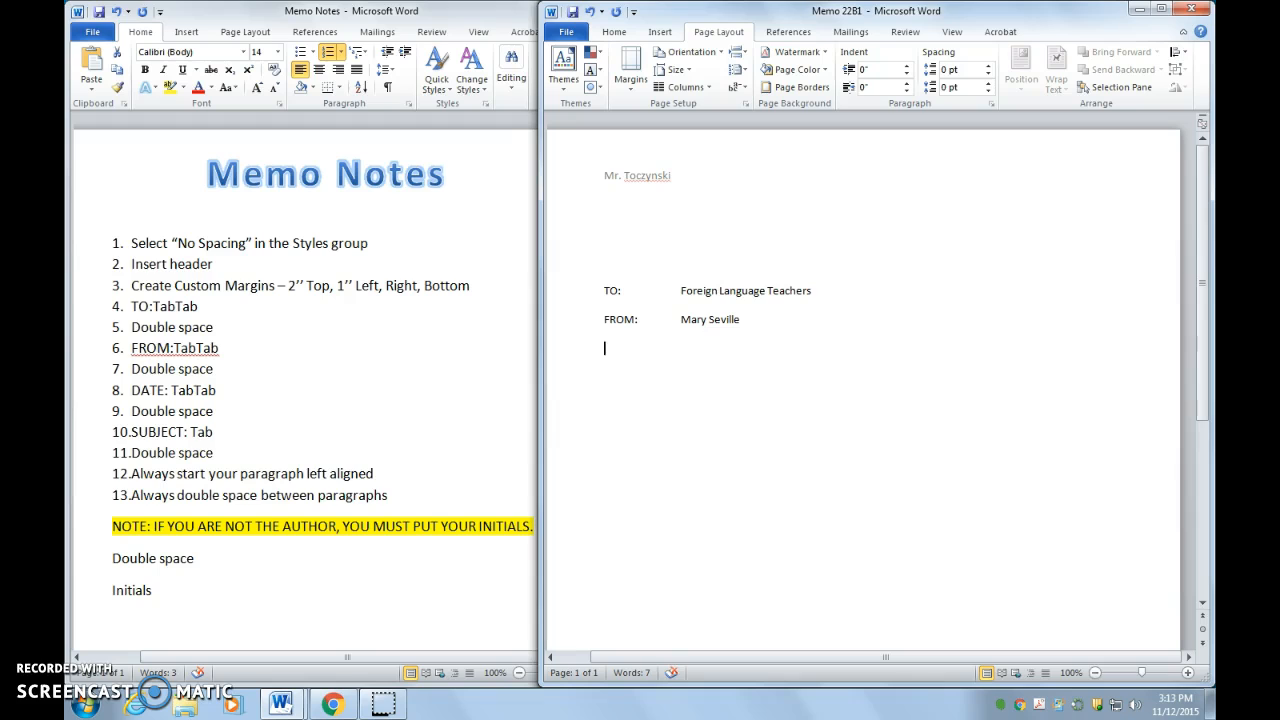
Step: Type 'DATE:', tab to align, enter November 12, 2015, and leave a blank line
click(257, 365)
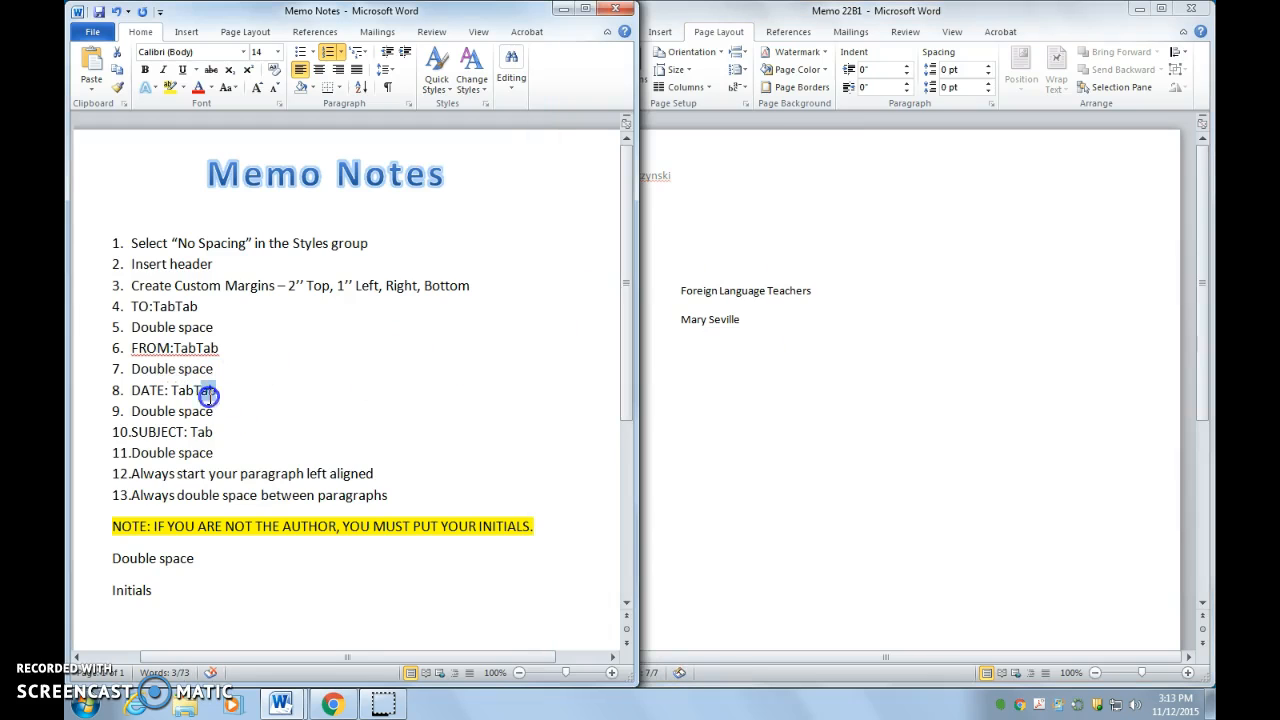
drag(274, 392, 140, 393)
click(714, 363)
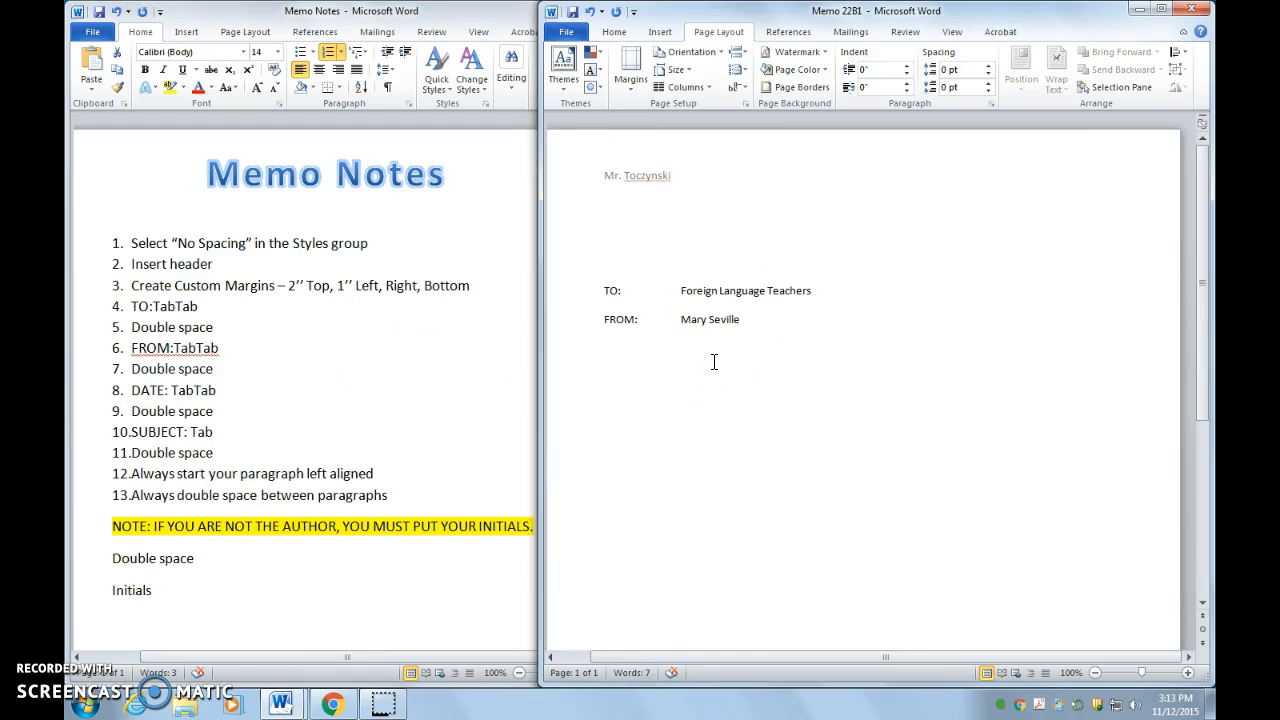
text(DATE:)
key(Tab)
key(Tab)
text(November 12, 201)
click(243, 351)
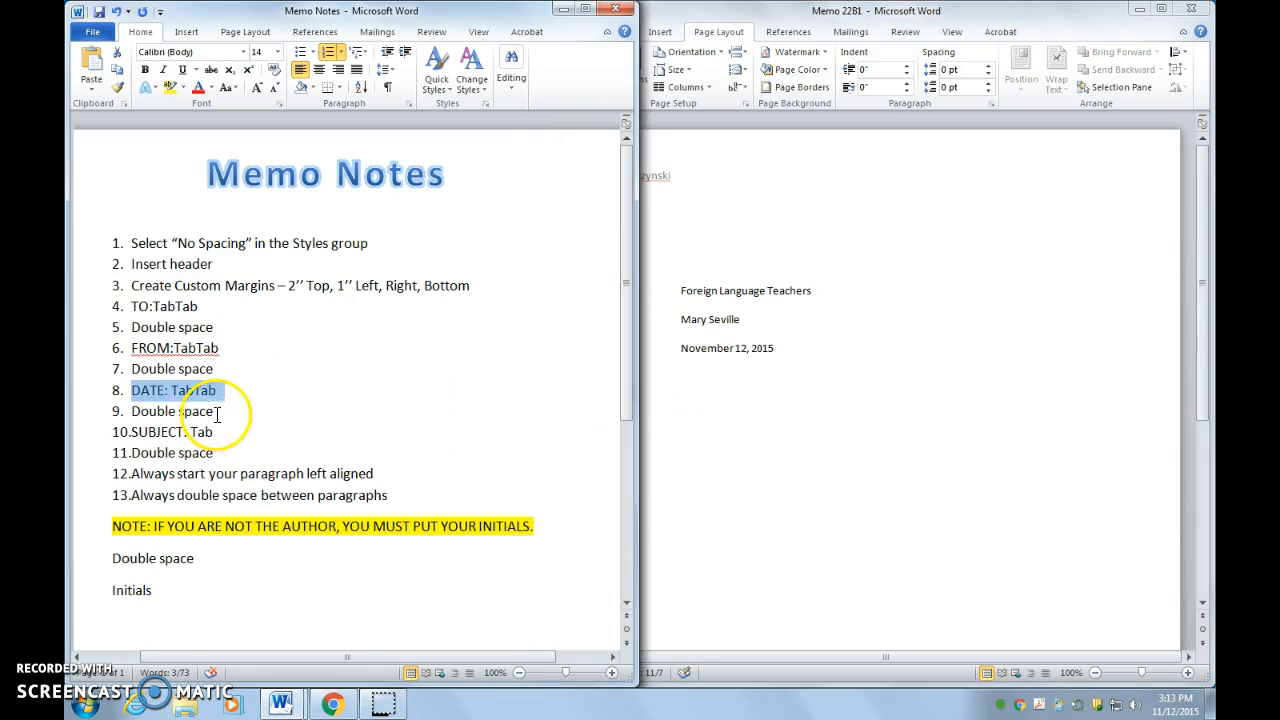
drag(217, 414, 130, 413)
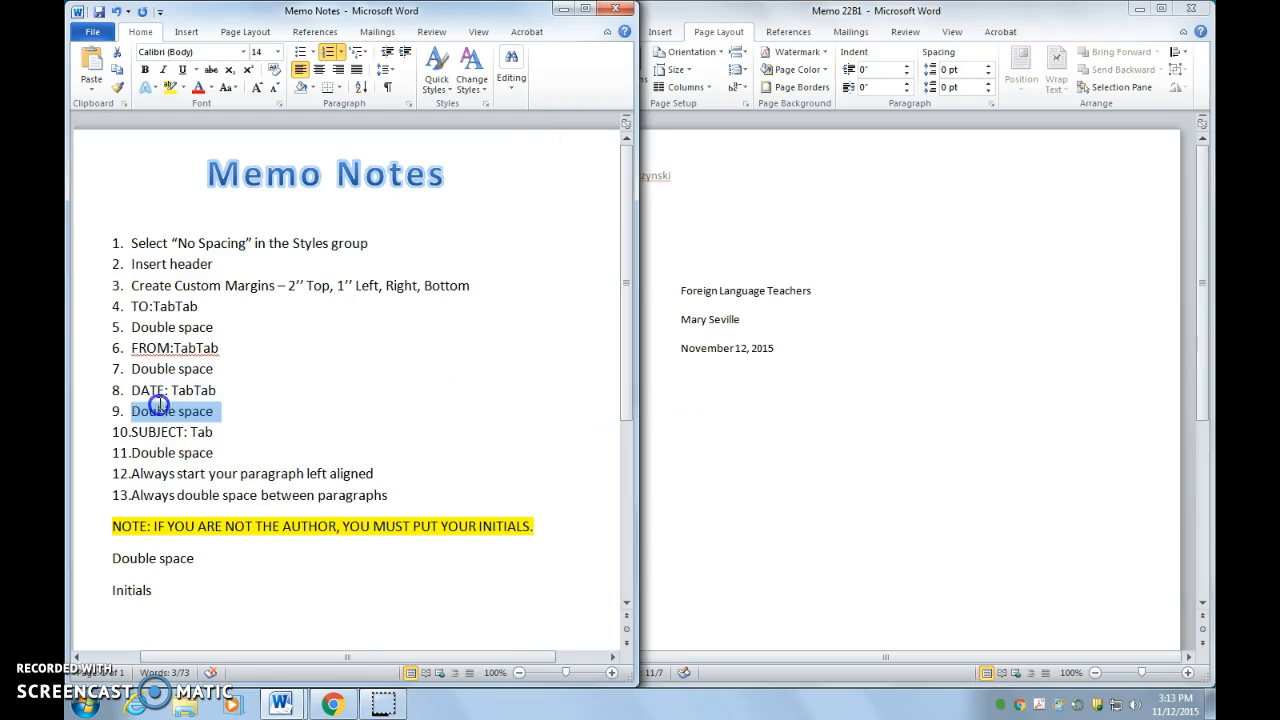
click(800, 355)
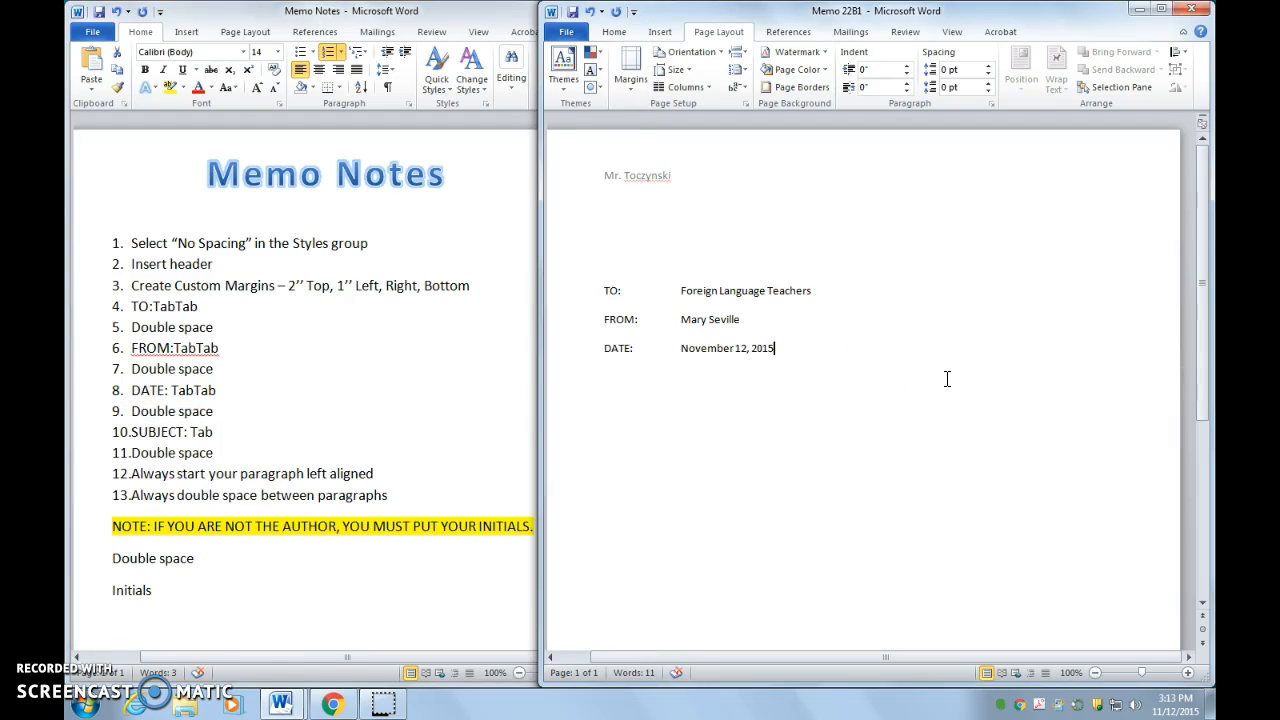
key(Return)
Step: Type 'SUBJECT:' with OPEN HOUSE below the date and leave a blank line after it
drag(342, 436, 157, 436)
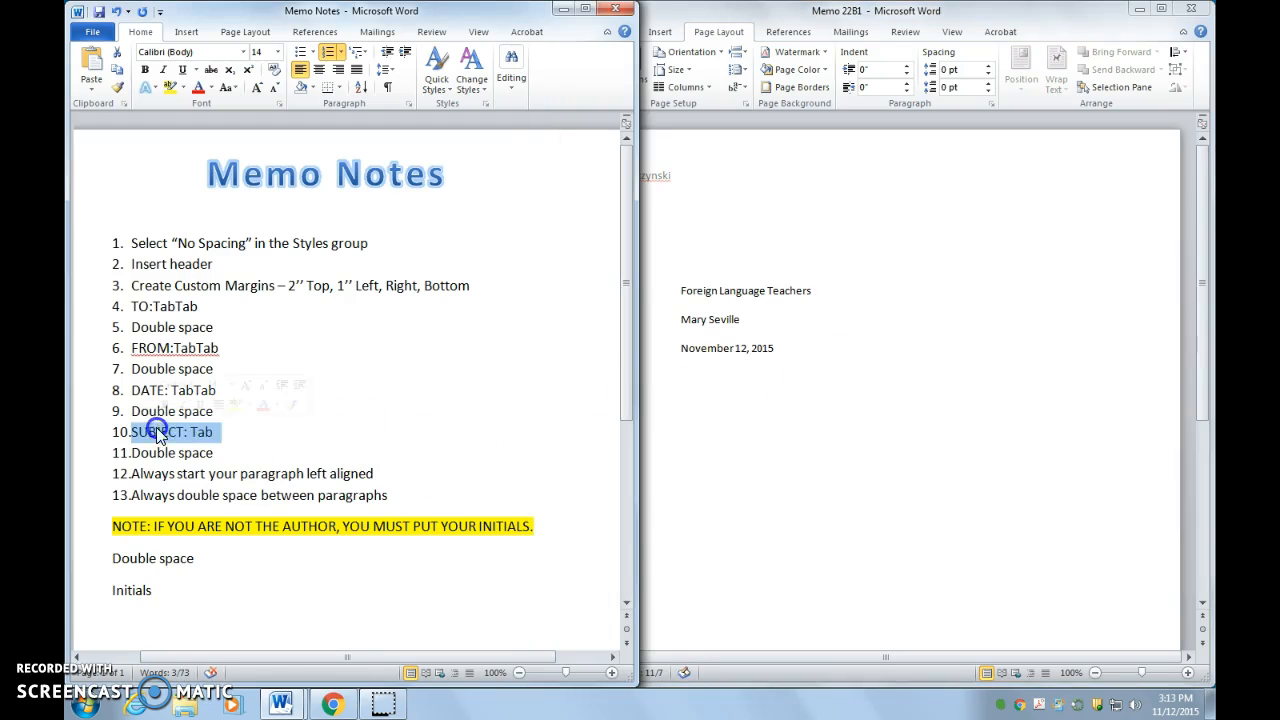
click(736, 386)
text(SUBJECT:)
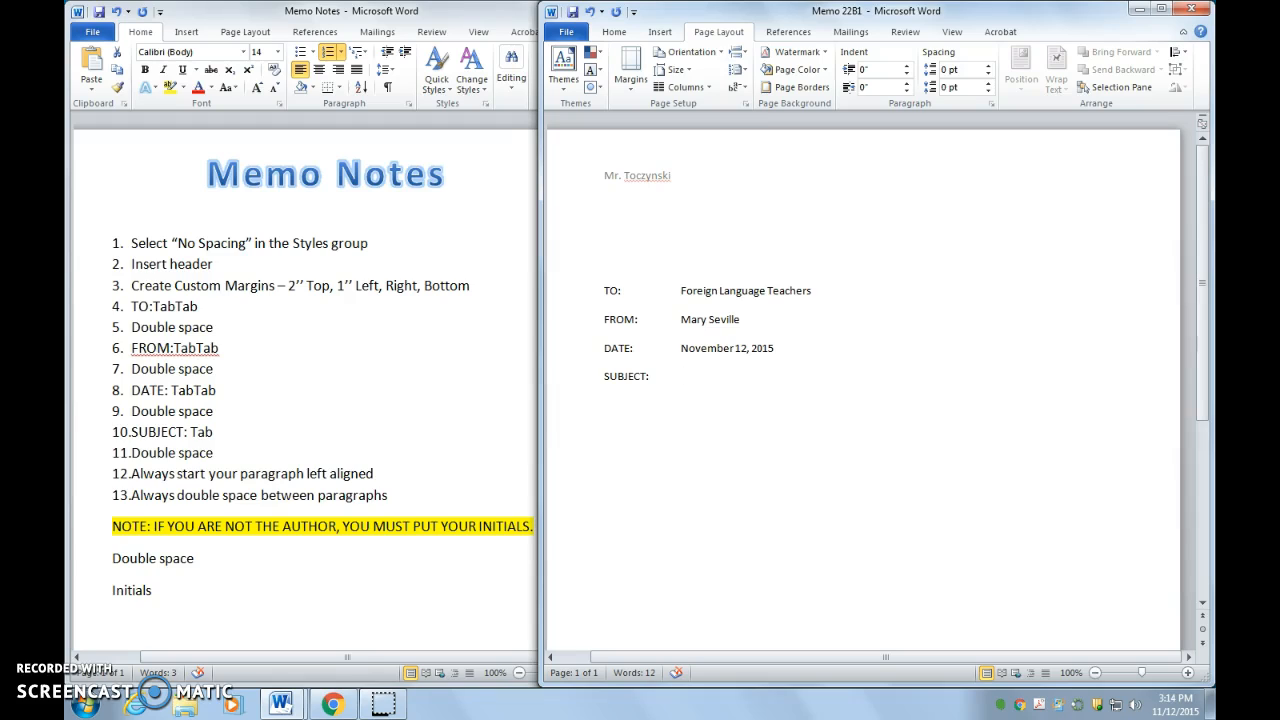
text(OPEN)
text( SUB)
text(HOUSE)
click(334, 417)
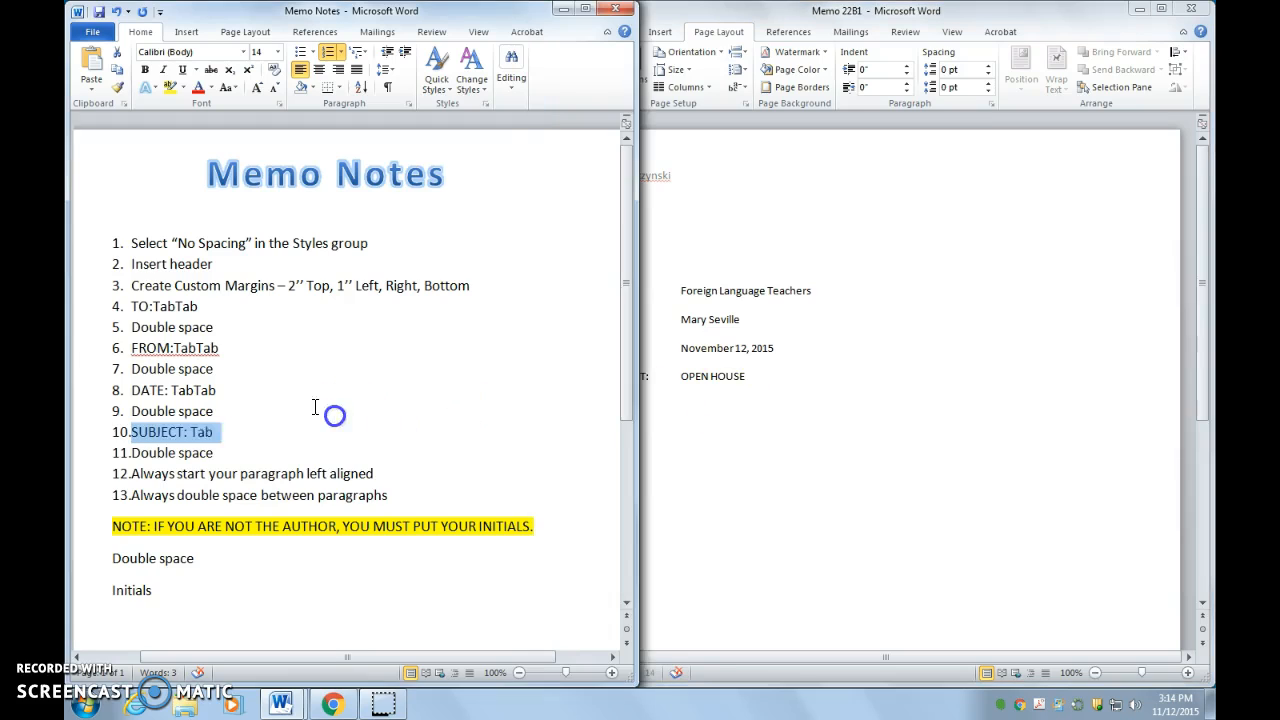
click(214, 453)
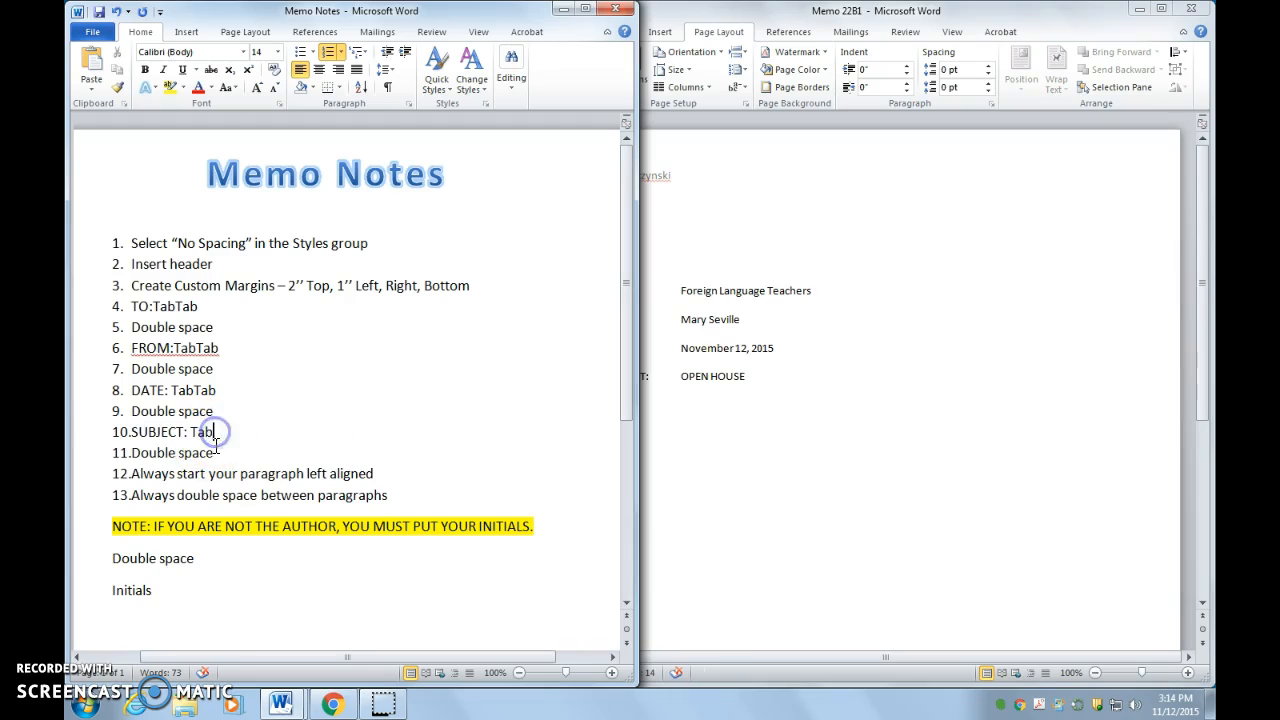
drag(214, 453, 136, 453)
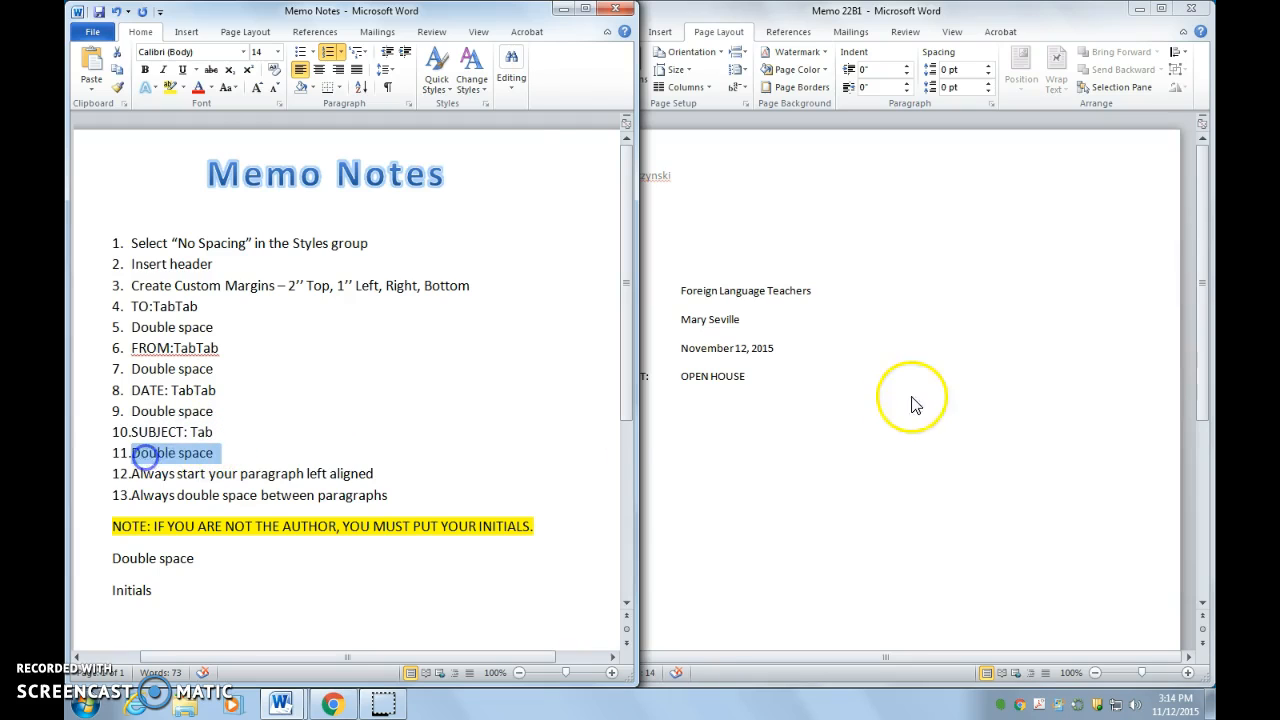
click(812, 382)
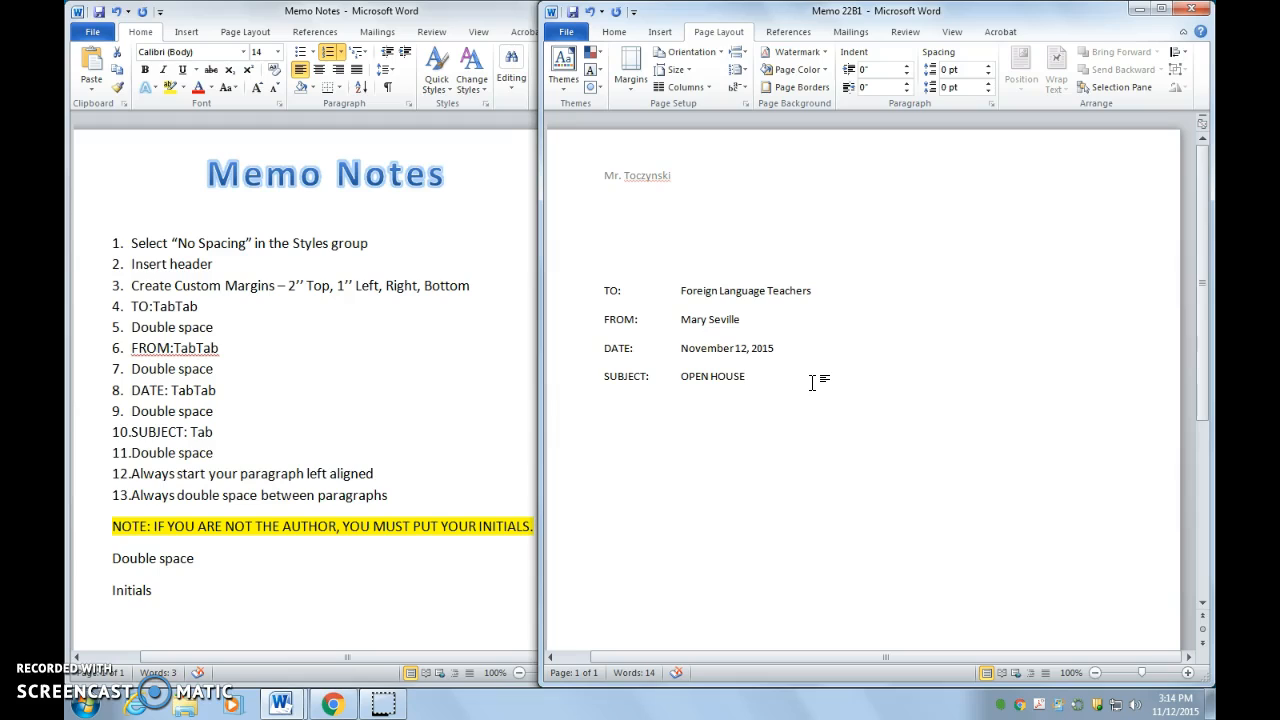
key(Return)
Step: Paste the memo body paragraphs below SUBJECT using Keep Text Only
click(364, 455)
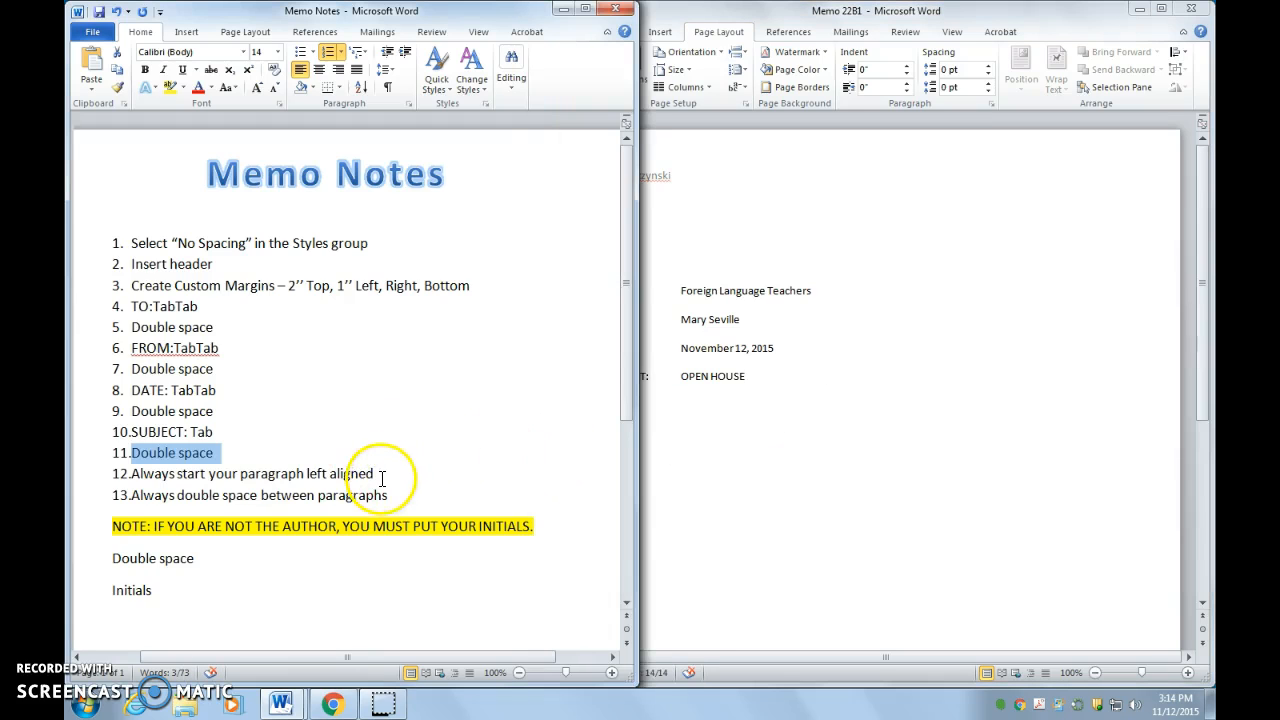
click(380, 475)
click(766, 451)
right_click(620, 402)
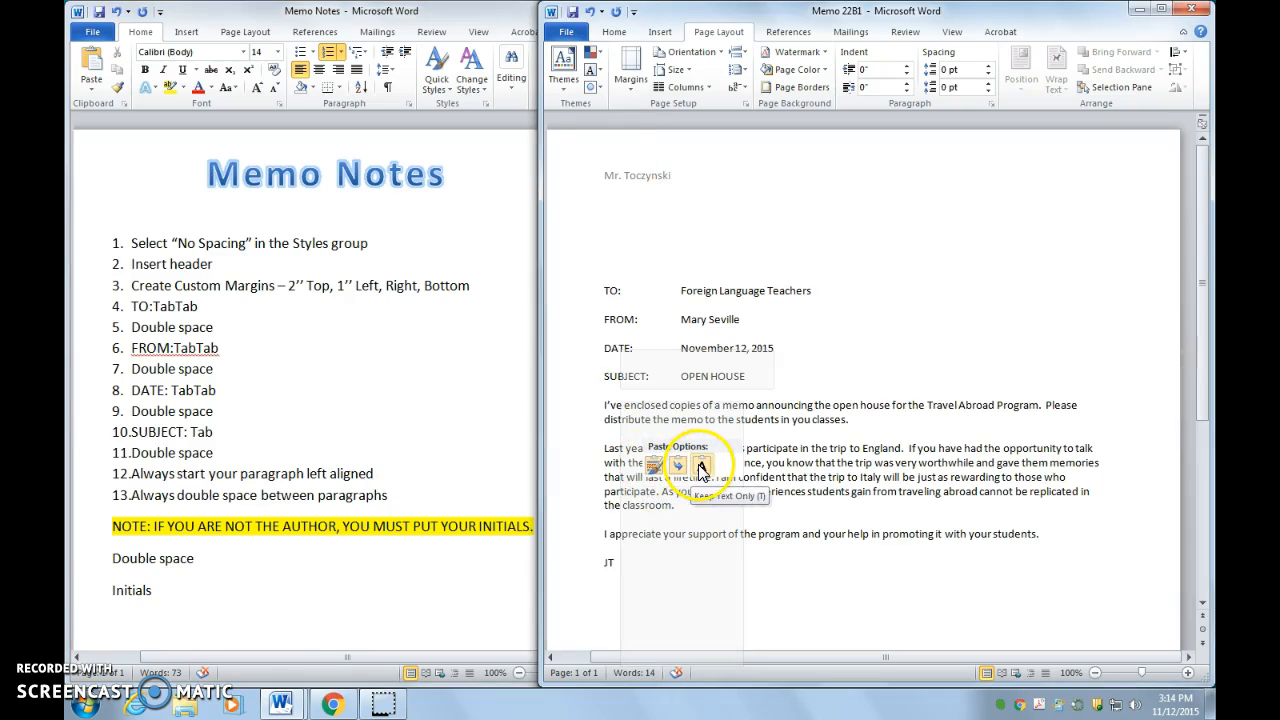
click(698, 463)
Step: Delete the blank lines between paragraphs and the pasted initials at the end
click(605, 449)
key(BackSpace)
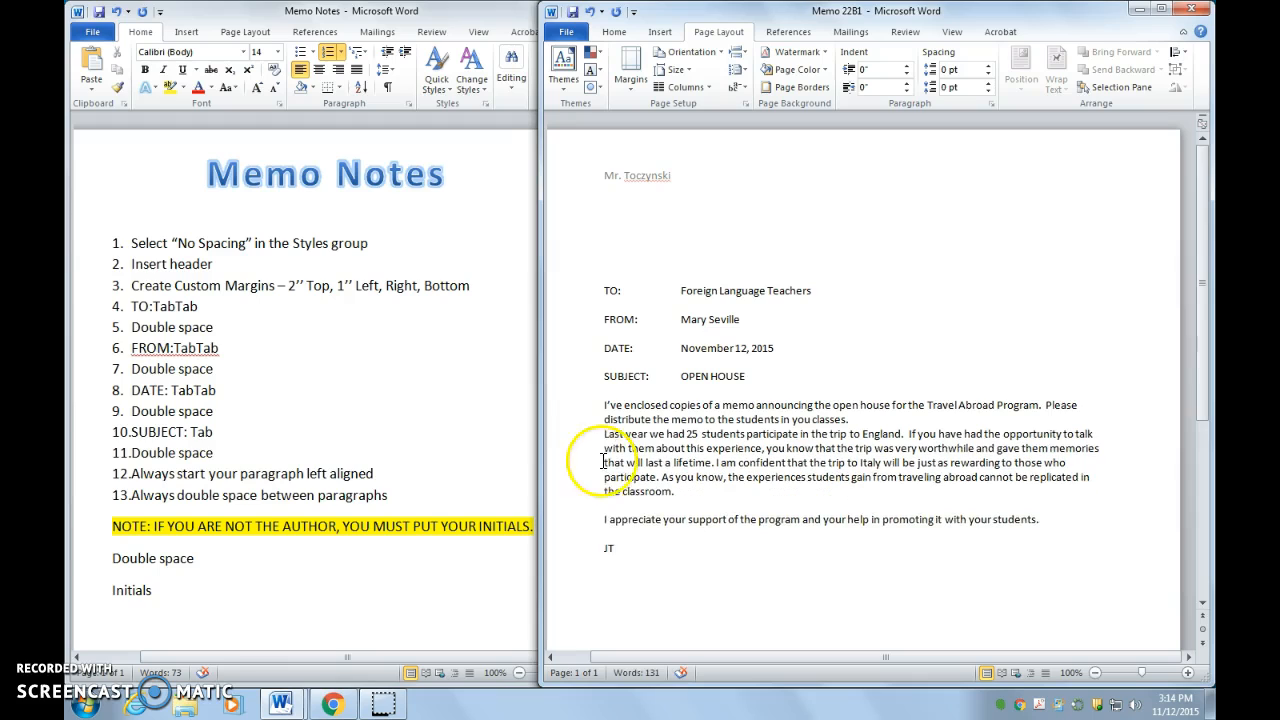
click(604, 519)
key(BackSpace)
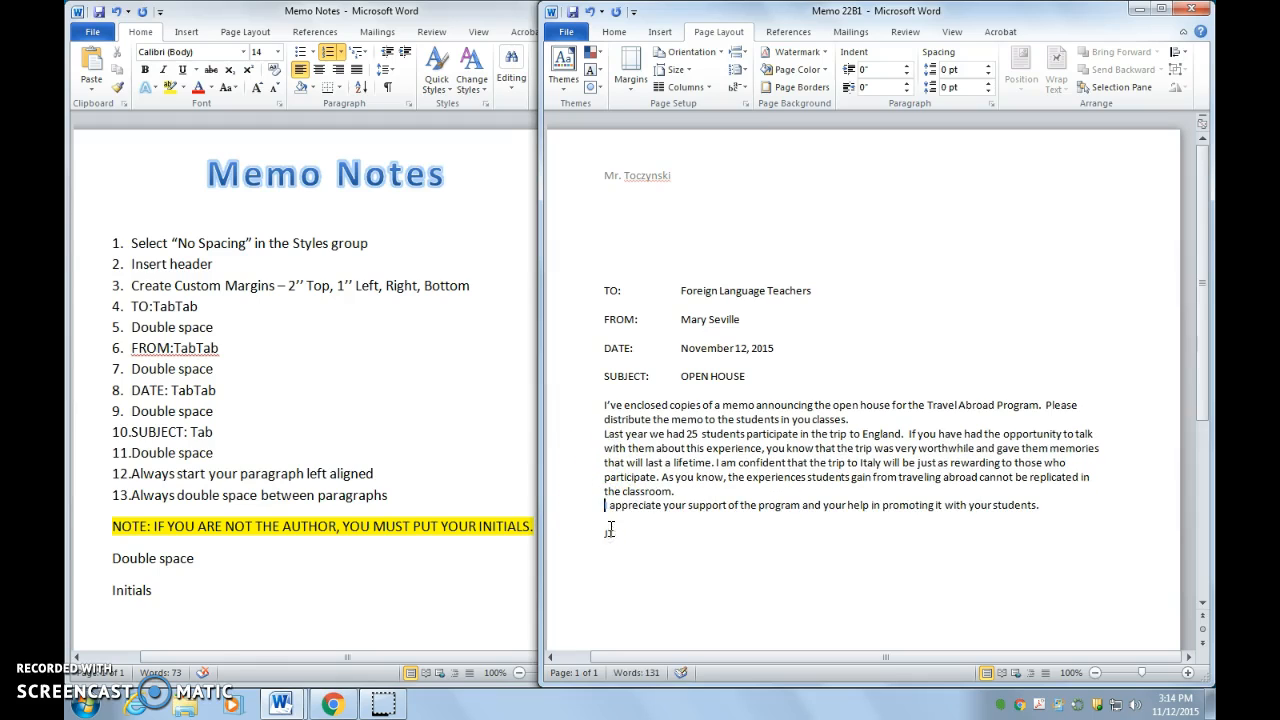
key(BackSpace)
Step: Select the entire memo body text
click(365, 468)
drag(408, 477, 148, 478)
click(706, 462)
click(607, 410)
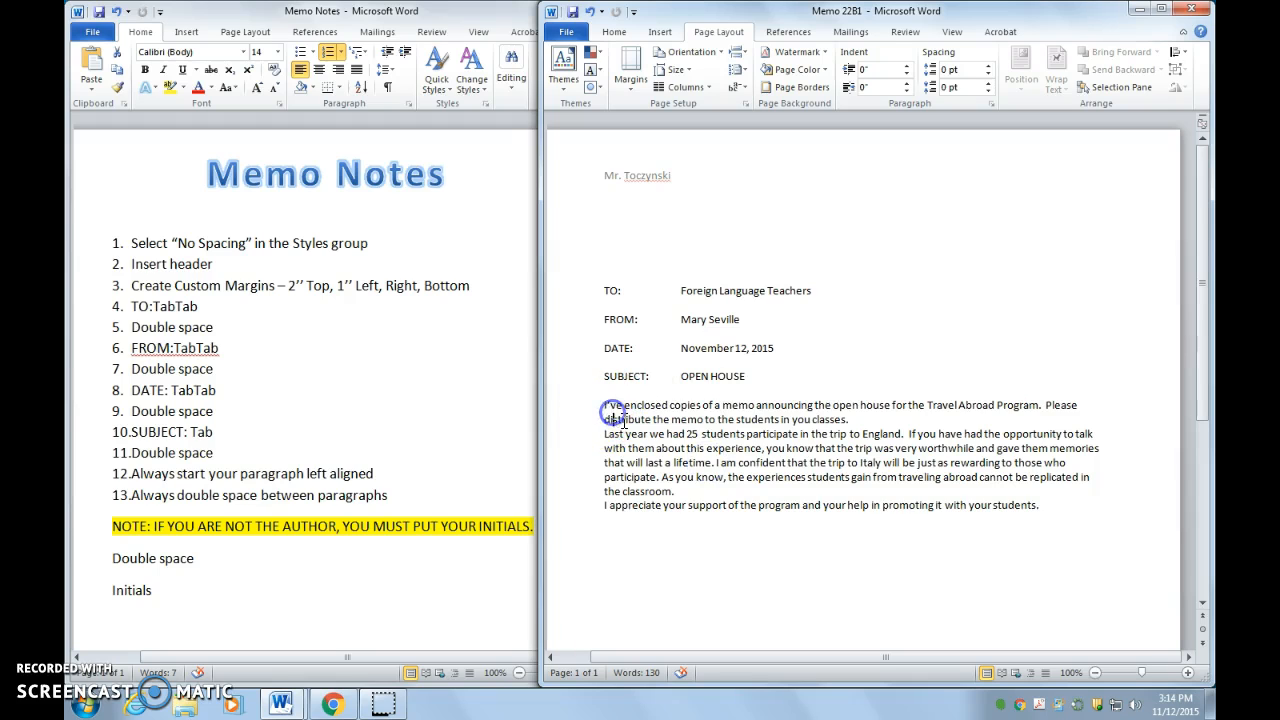
drag(1045, 505, 583, 412)
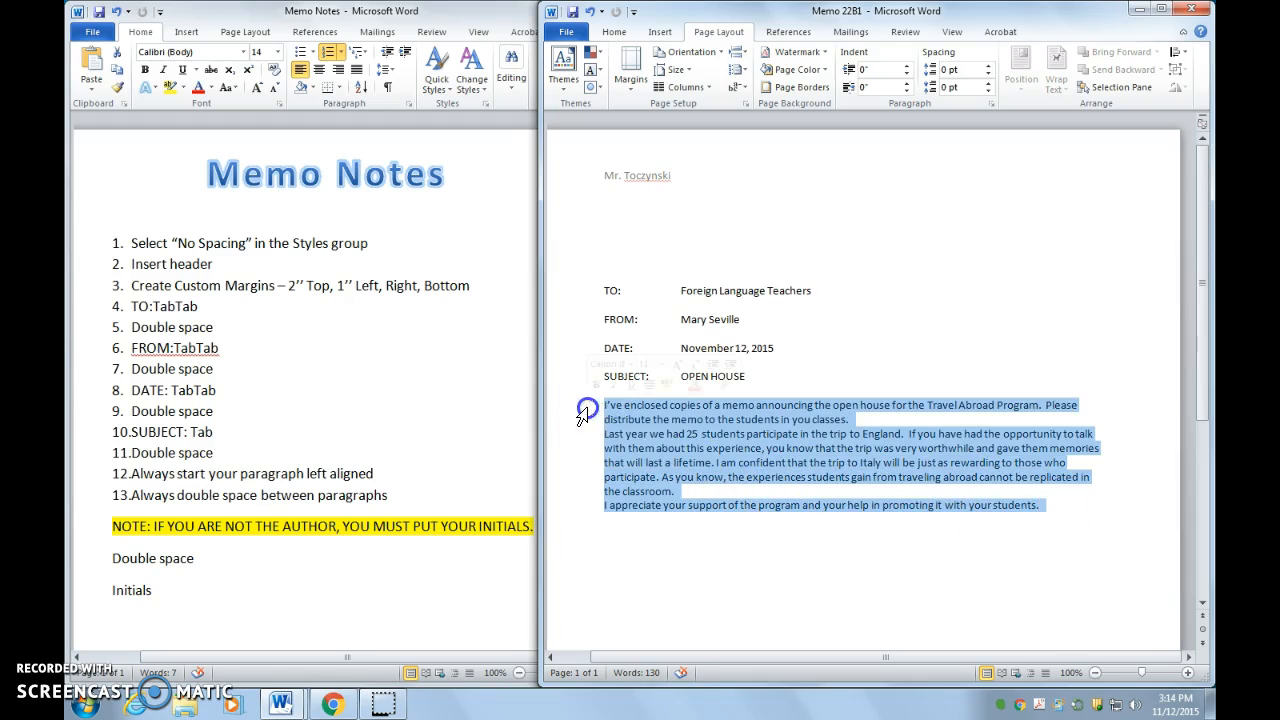
Step: Confirm on the Home tab that the body is left aligned, then place the caret before 'Last year'
click(616, 33)
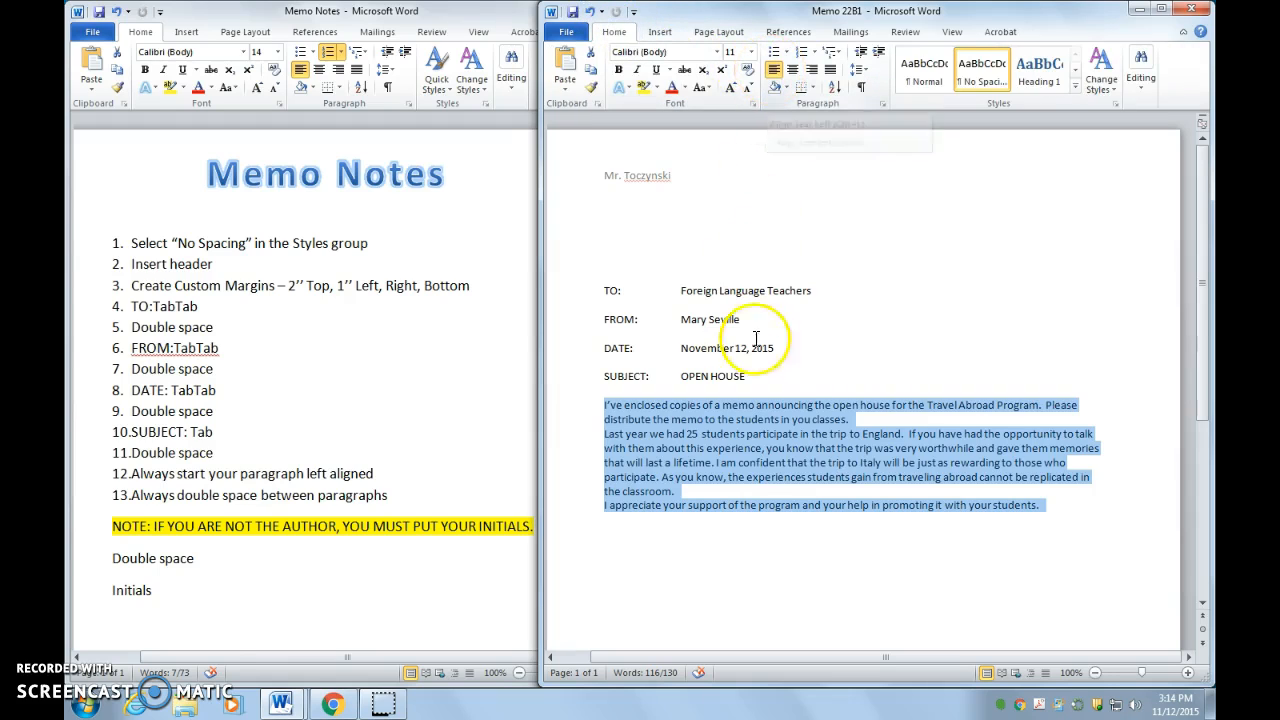
click(785, 411)
triple_click(215, 474)
drag(386, 497, 140, 497)
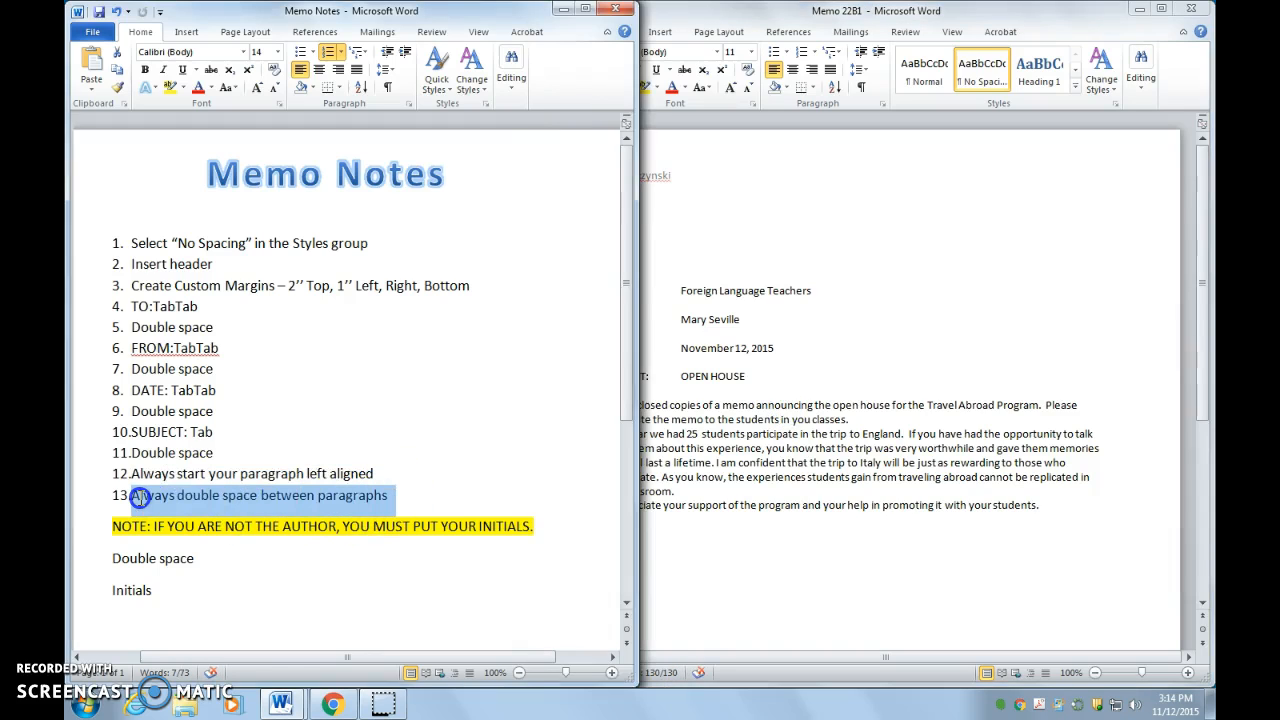
click(787, 405)
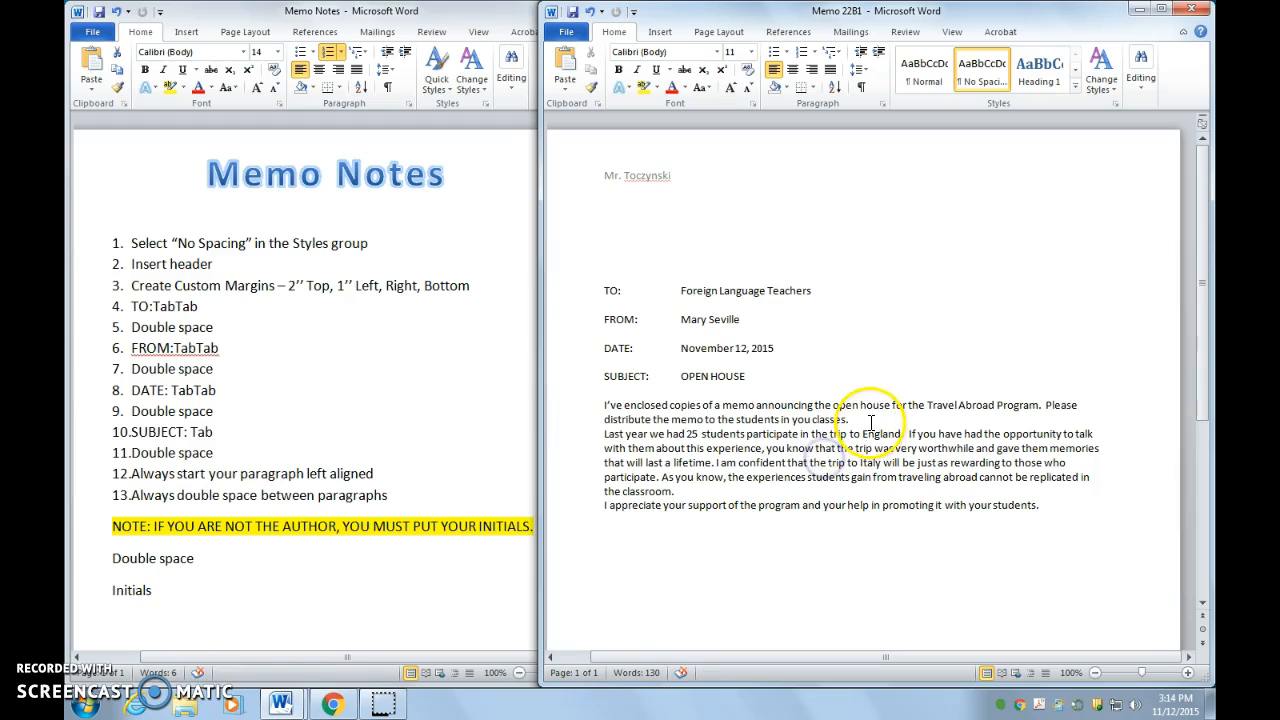
click(602, 435)
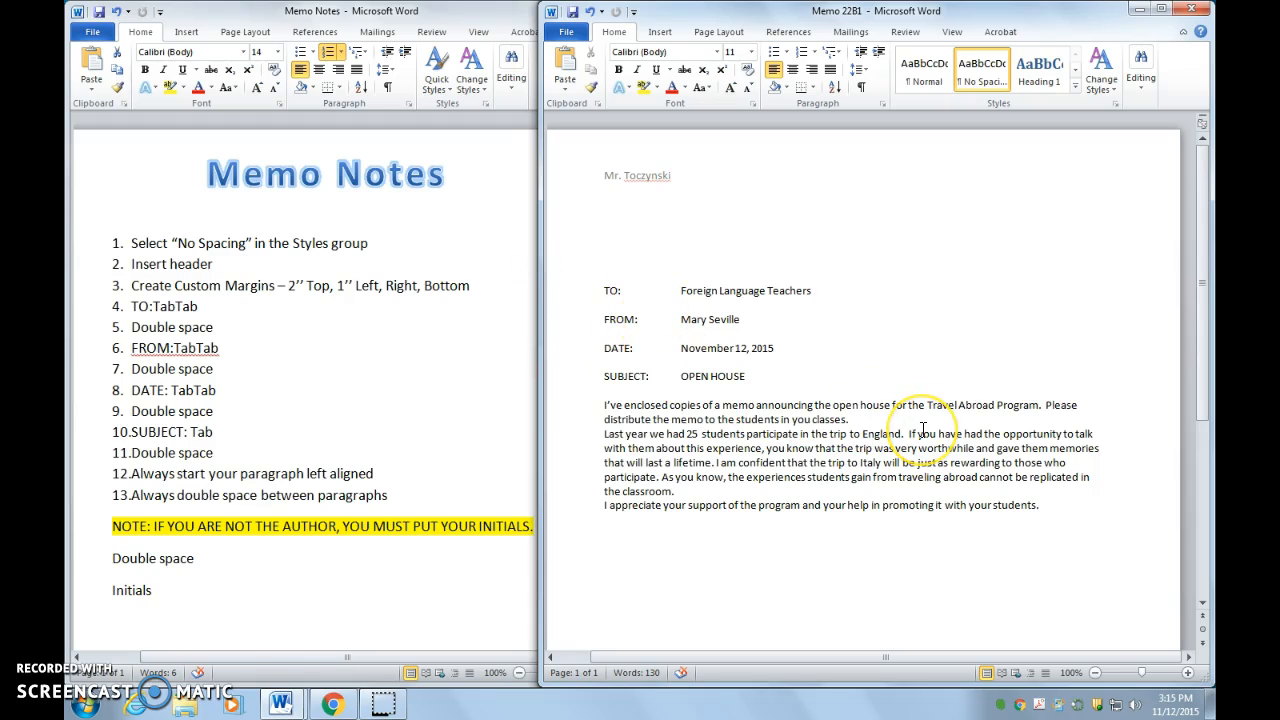
Step: Insert a blank line above the paragraph beginning 'Last year'
click(601, 437)
key(BackSpace)
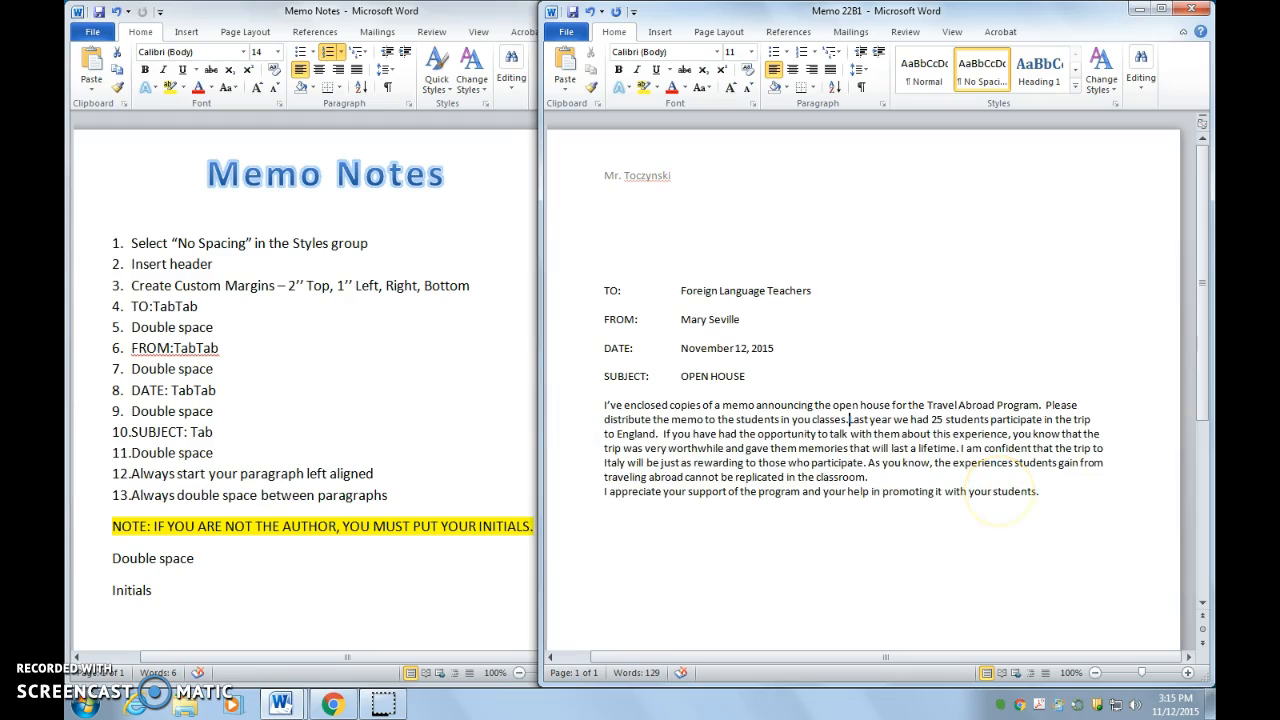
key(Return)
key(Return)
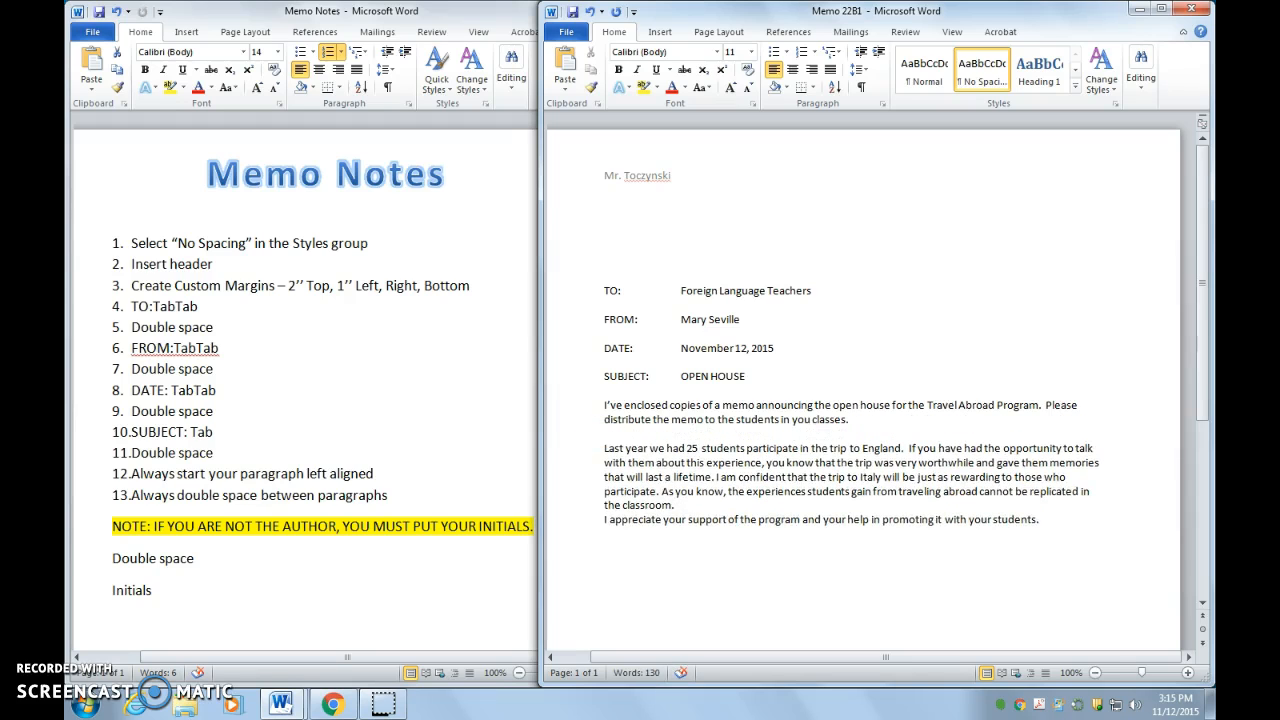
click(676, 438)
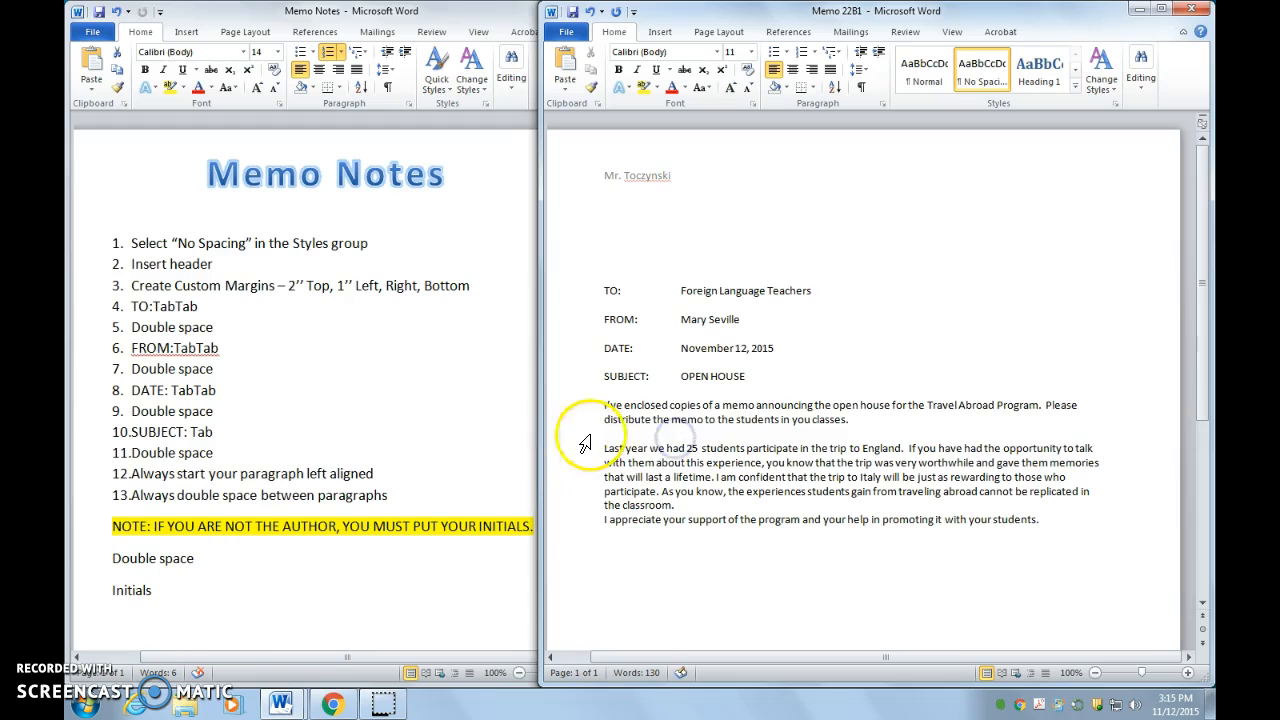
click(603, 447)
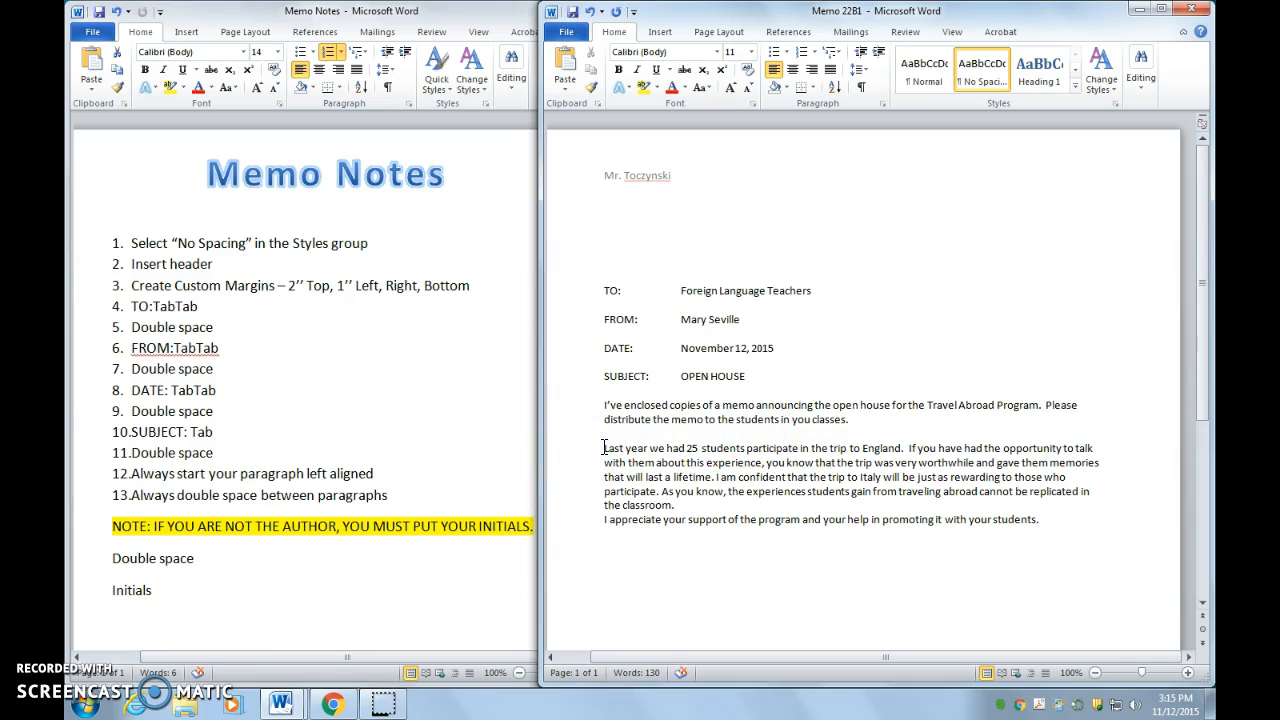
Step: Add a blank line after 'the classroom.' to separate the 'I appreciate' paragraph
click(680, 505)
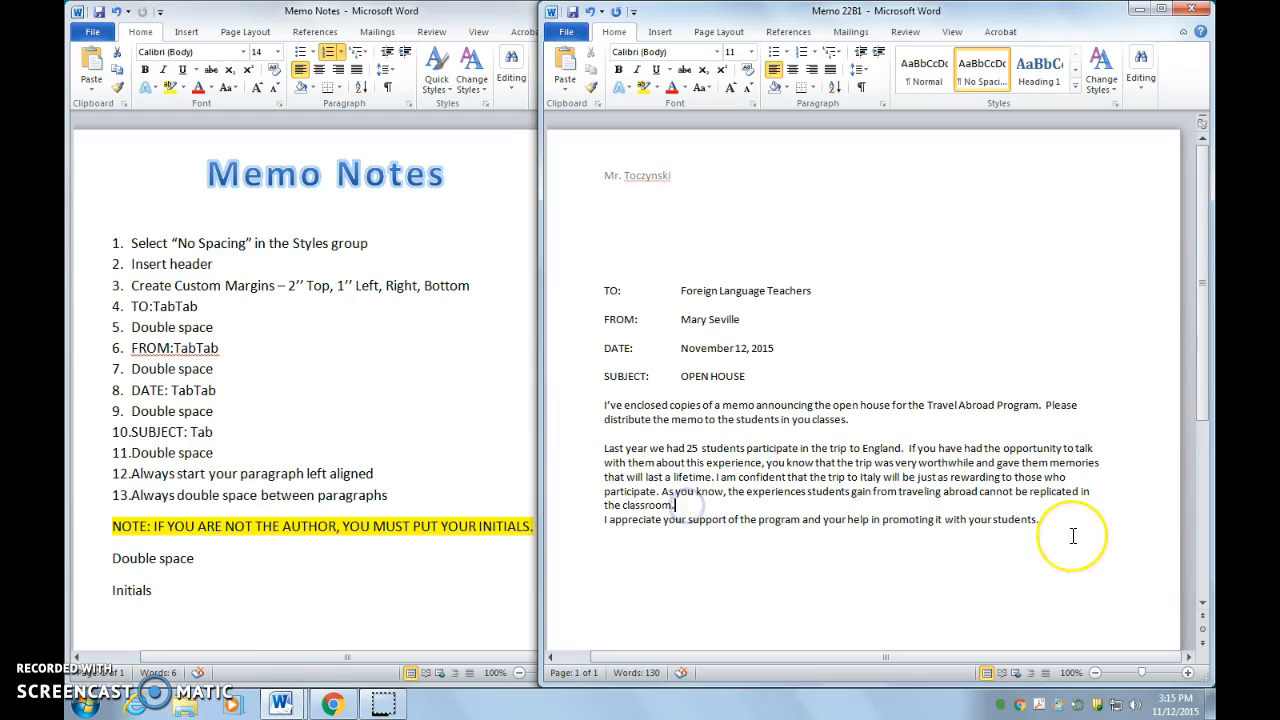
key(Return)
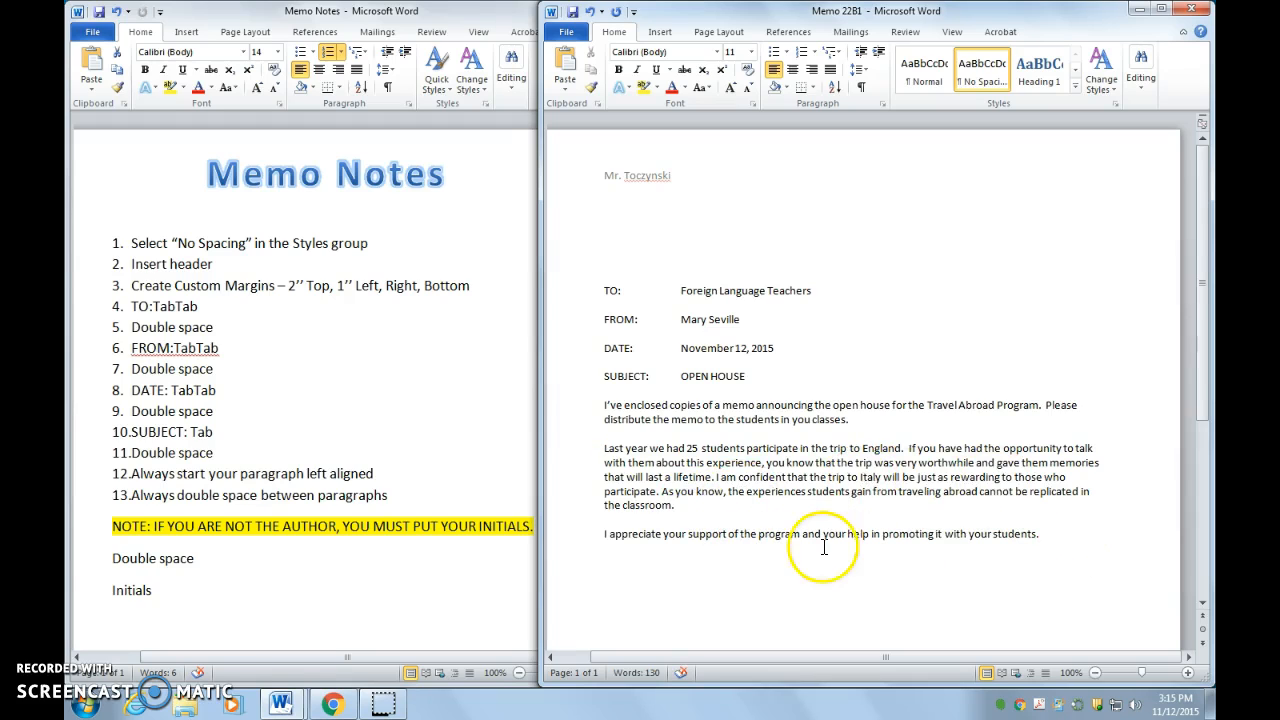
click(466, 671)
click(869, 571)
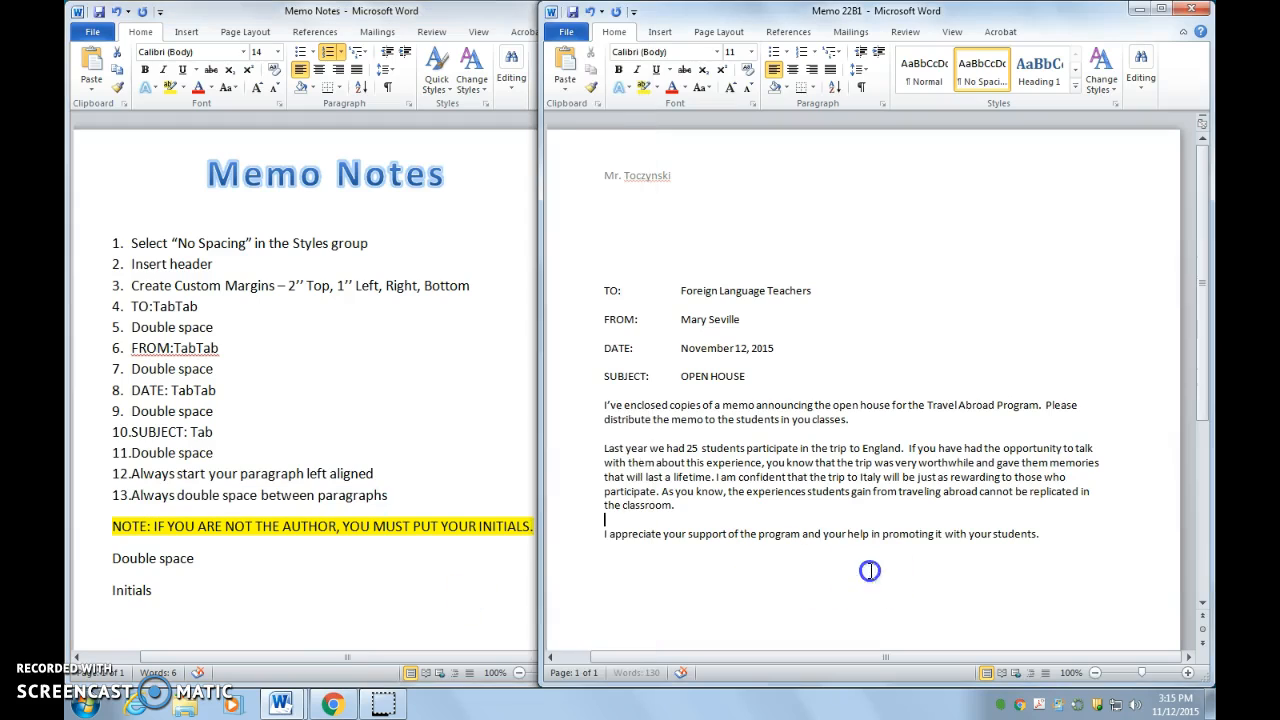
click(1066, 534)
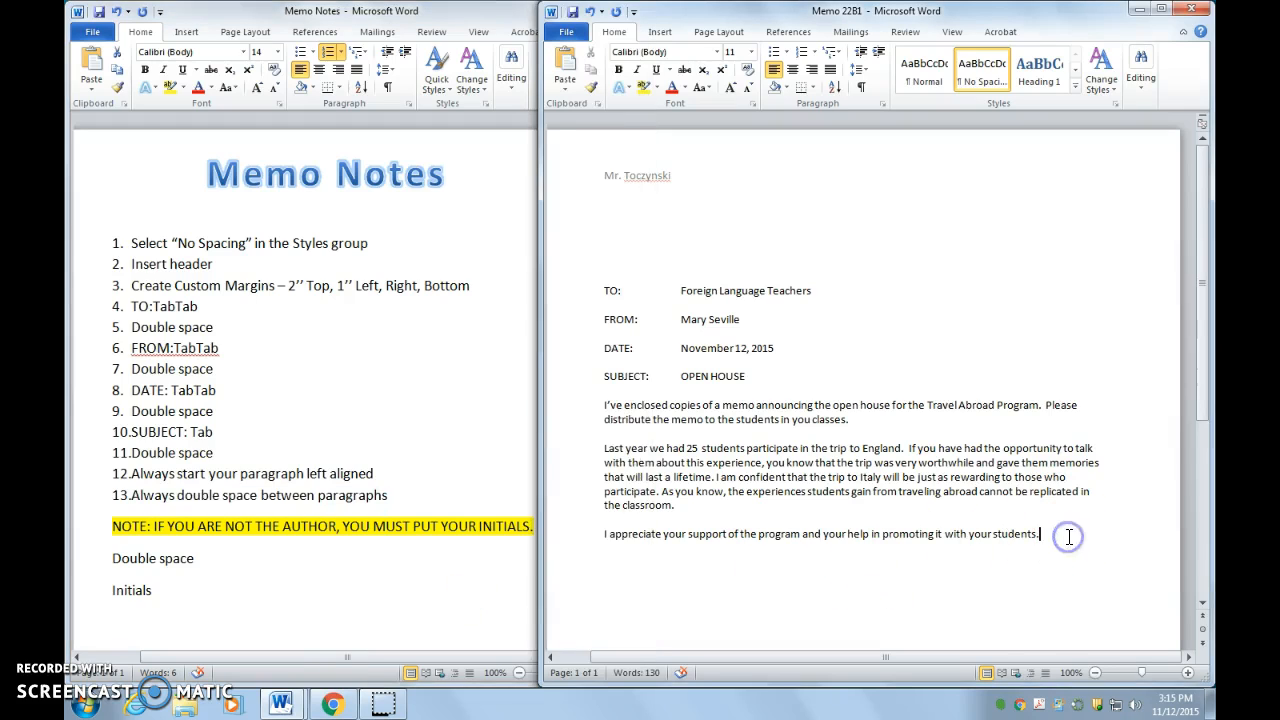
Step: Leave one blank line after 'with your students.' and type the typist's initials below it
click(790, 598)
key(Return)
key(Return)
text(JT)
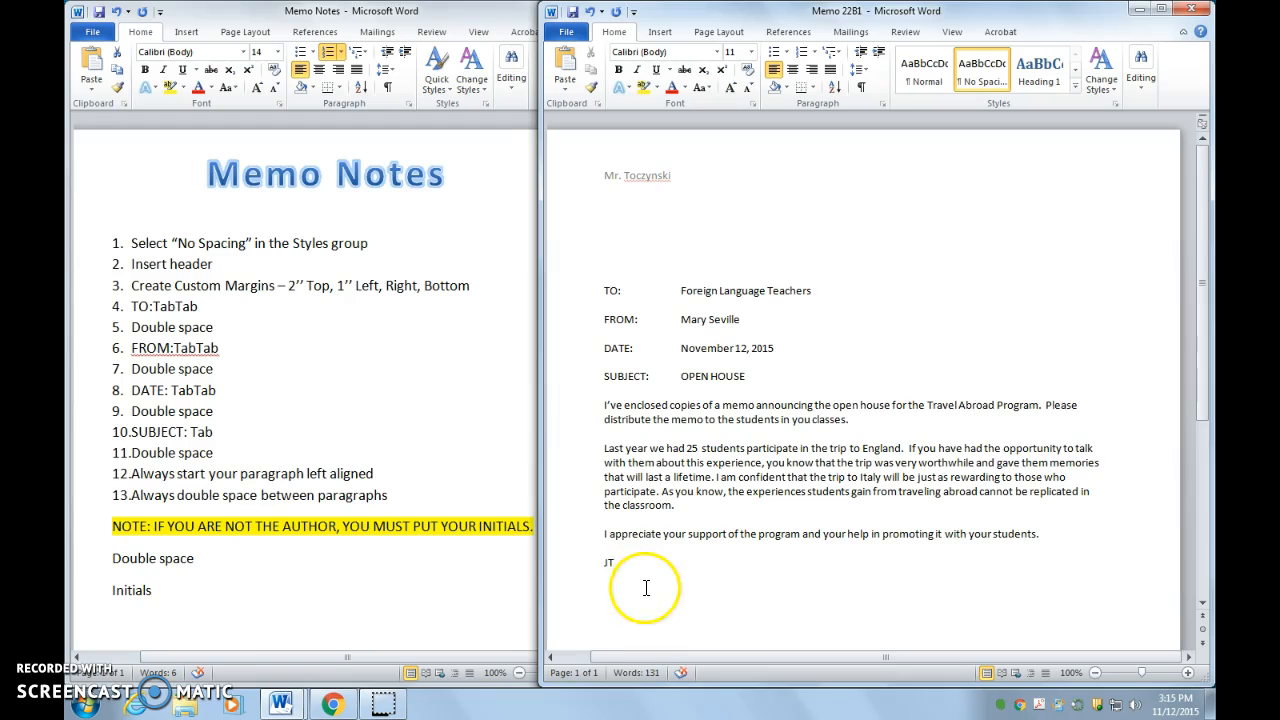
click(720, 550)
click(756, 558)
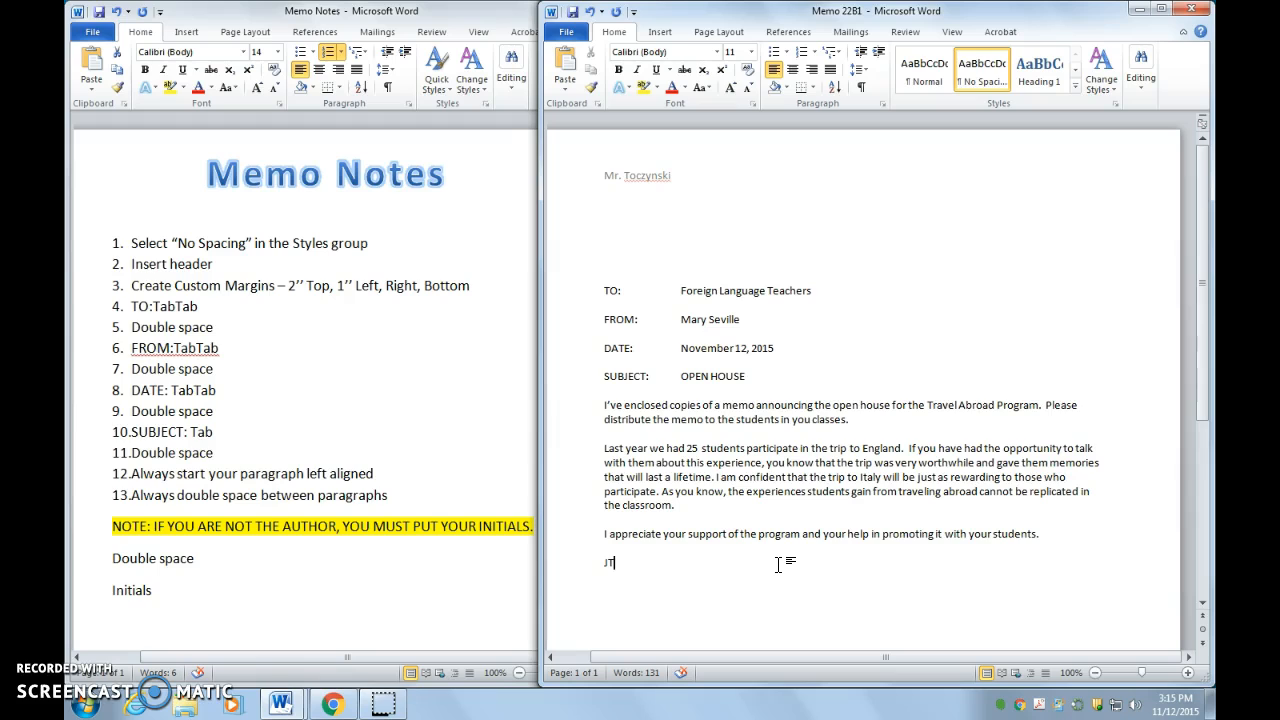
click(778, 565)
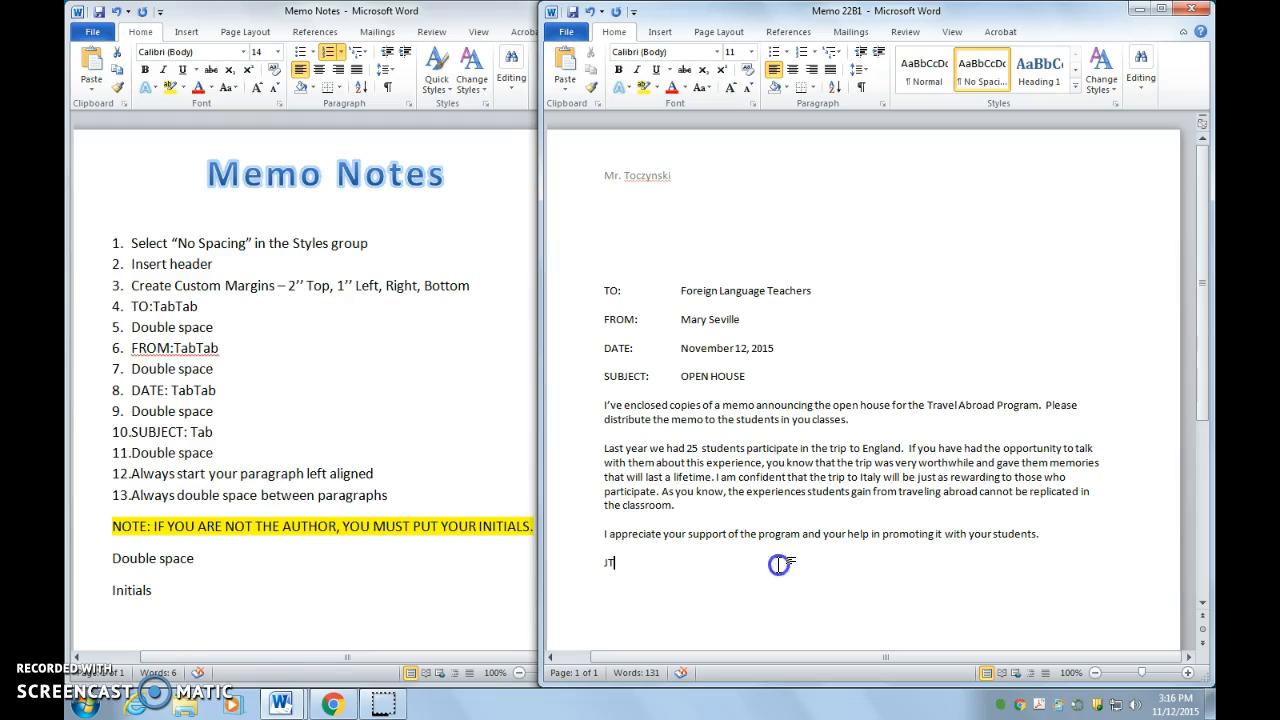